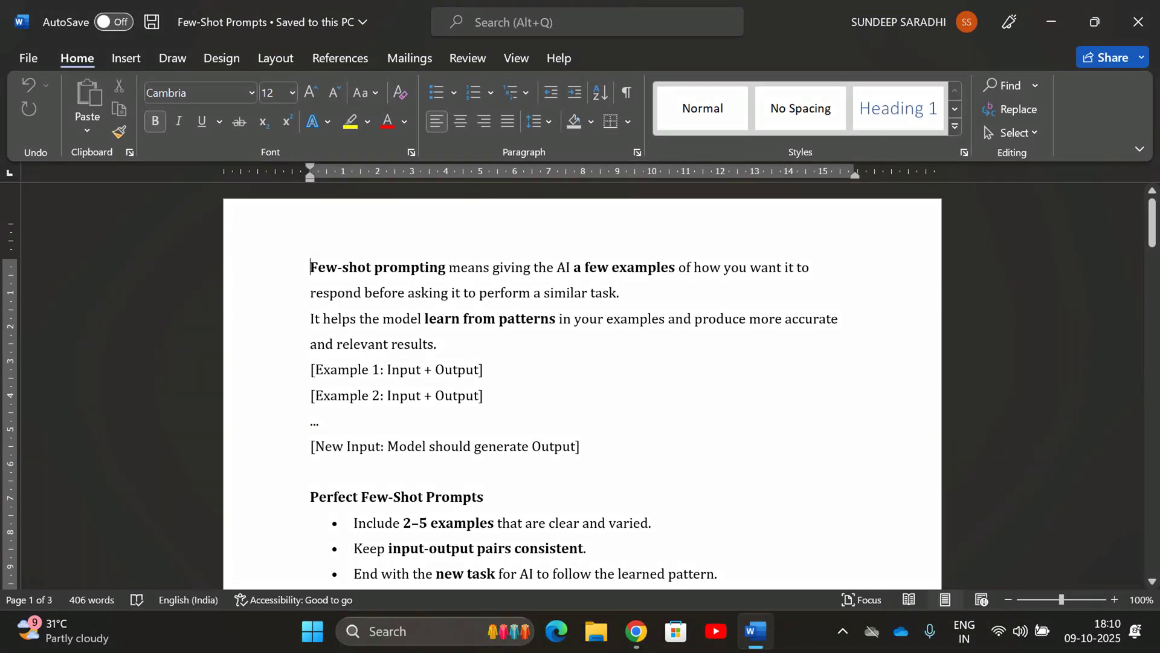
Read the few-shot prompting definition, the tips for perfect prompts and the Recommendation / Advice example in the document.
{"action": "left_click_drag", "start_coordinate": [315, 369], "coordinate": [478, 370]}
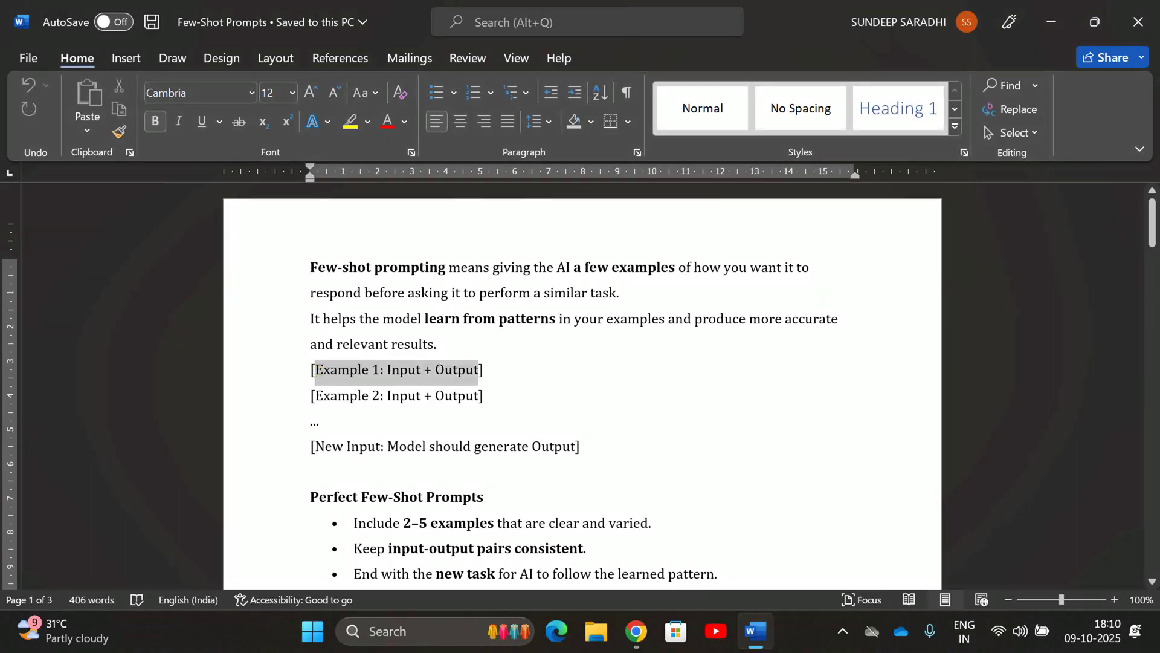
{"action": "left_click", "coordinate": [385, 394]}
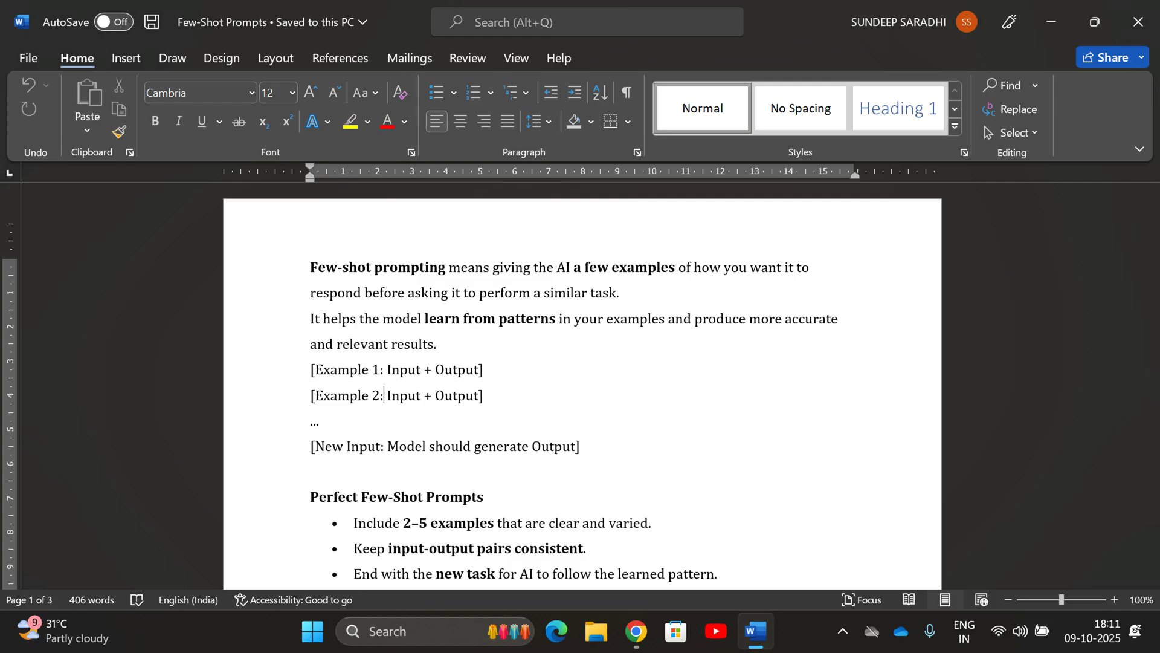
{"action": "scroll", "coordinate": [580, 387], "scroll_direction": "down", "scroll_amount": 3}
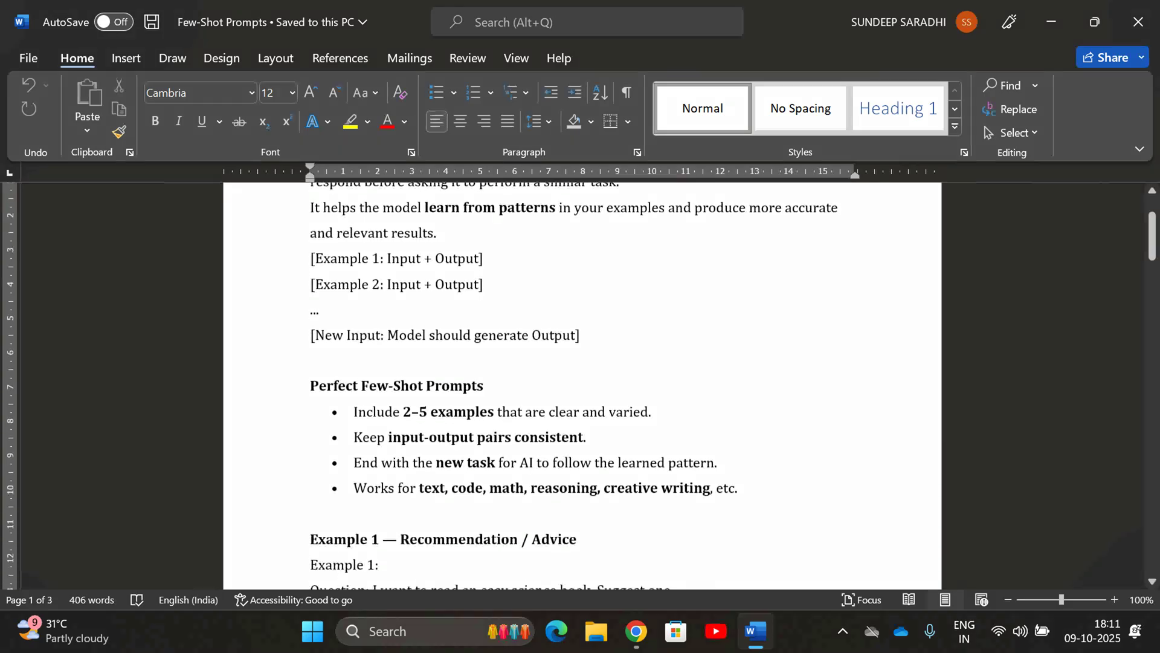
{"action": "scroll", "coordinate": [383, 284], "scroll_direction": "down", "scroll_amount": 4}
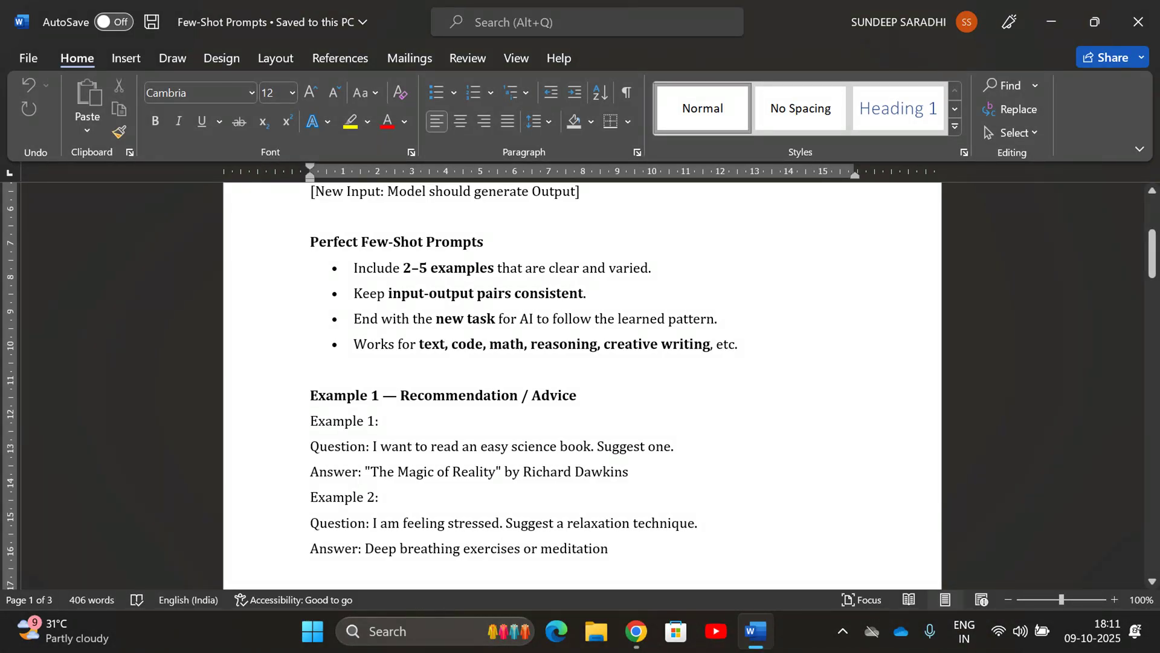
{"action": "scroll", "coordinate": [582, 381], "scroll_direction": "up", "scroll_amount": 4}
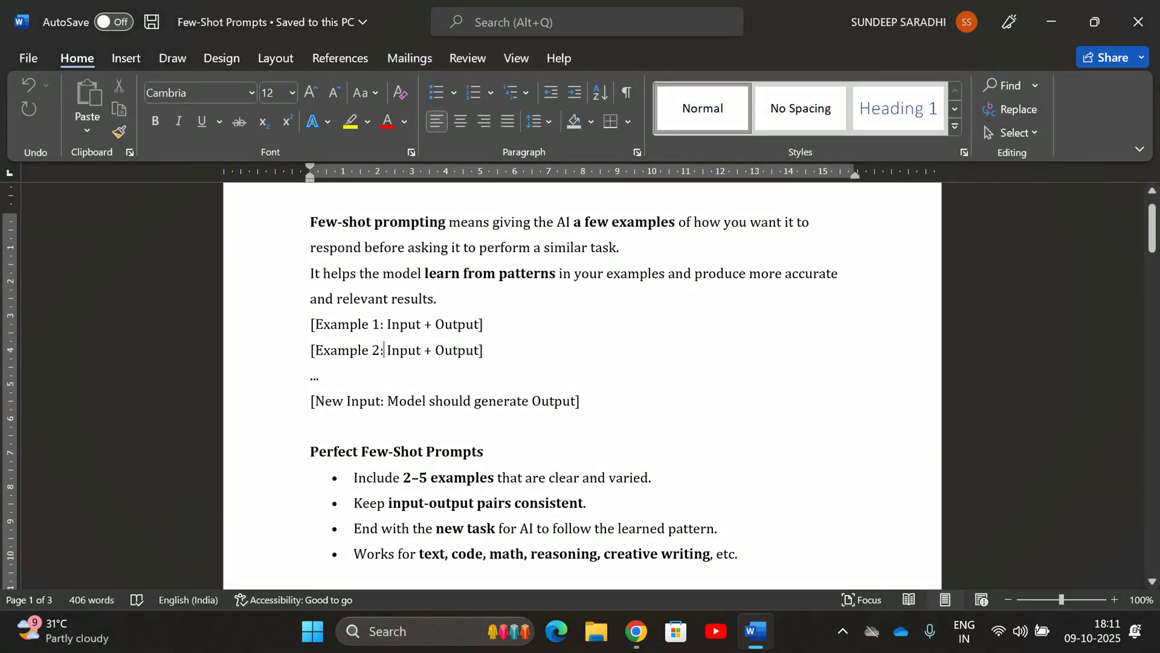
{"action": "scroll", "coordinate": [582, 381], "scroll_direction": "down", "scroll_amount": 4}
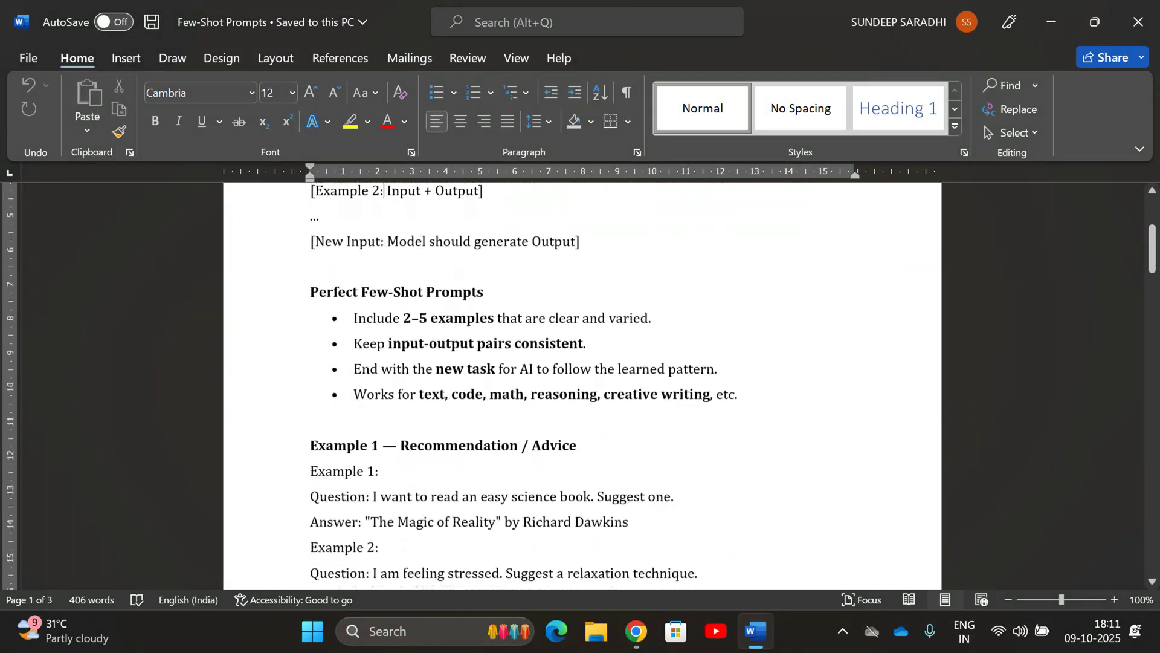
{"action": "scroll", "coordinate": [582, 380], "scroll_direction": "down", "scroll_amount": 2}
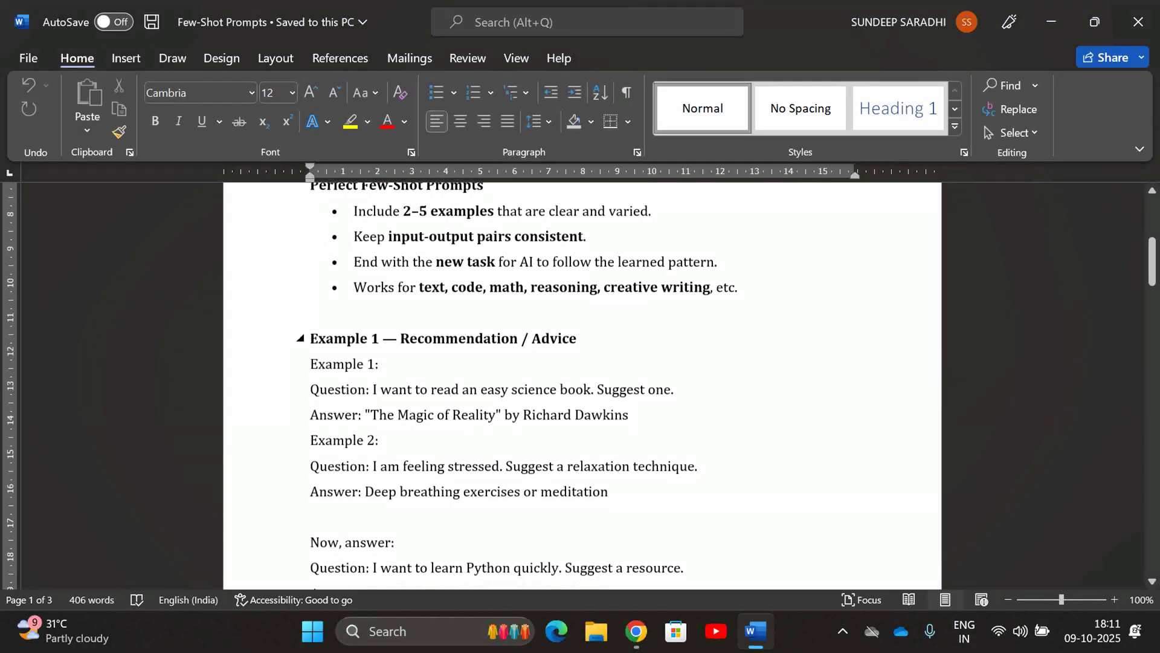
{"action": "scroll", "coordinate": [582, 381], "scroll_direction": "down", "scroll_amount": 1}
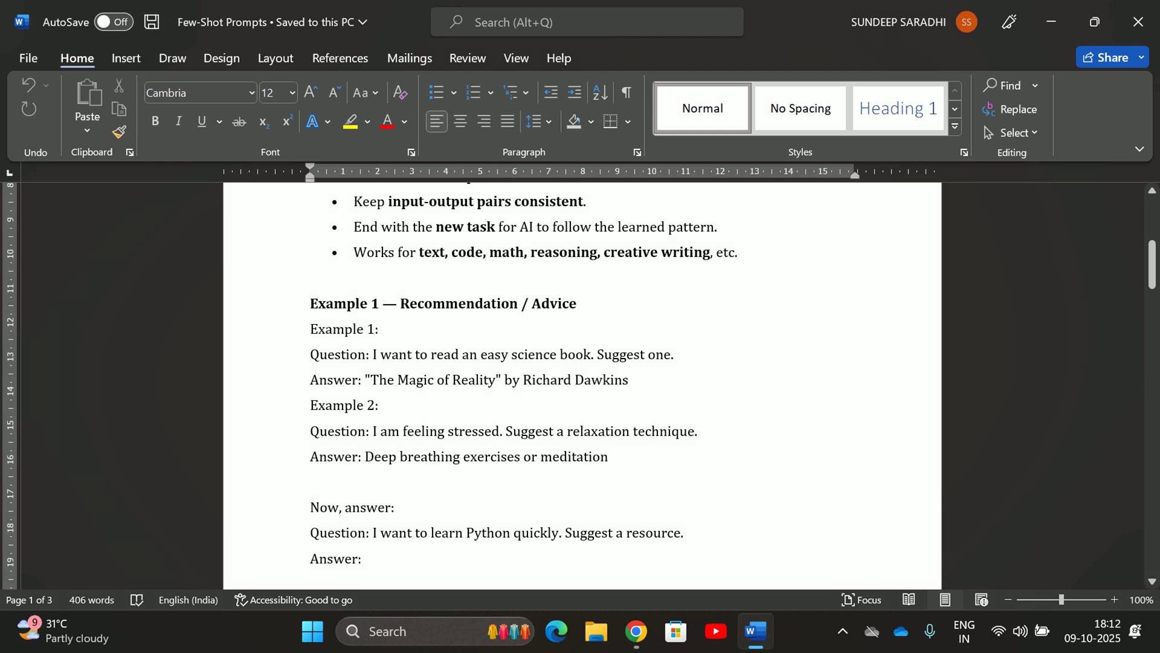
{"action": "left_click_drag", "start_coordinate": [310, 379], "coordinate": [628, 379]}
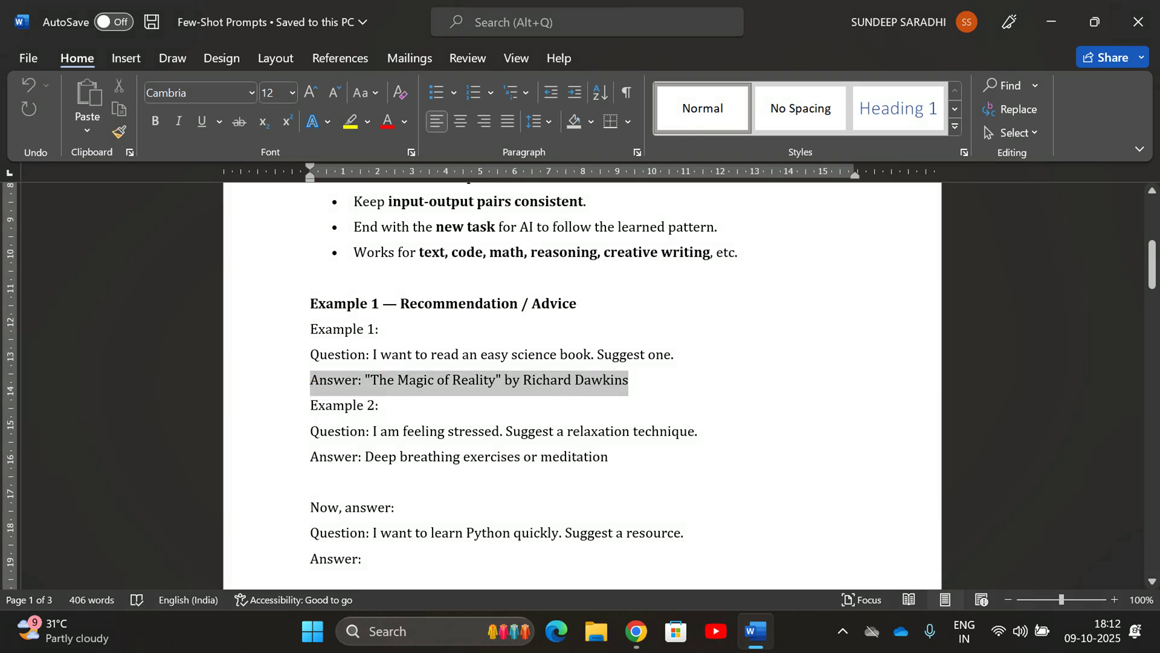
{"action": "left_click", "coordinate": [591, 433]}
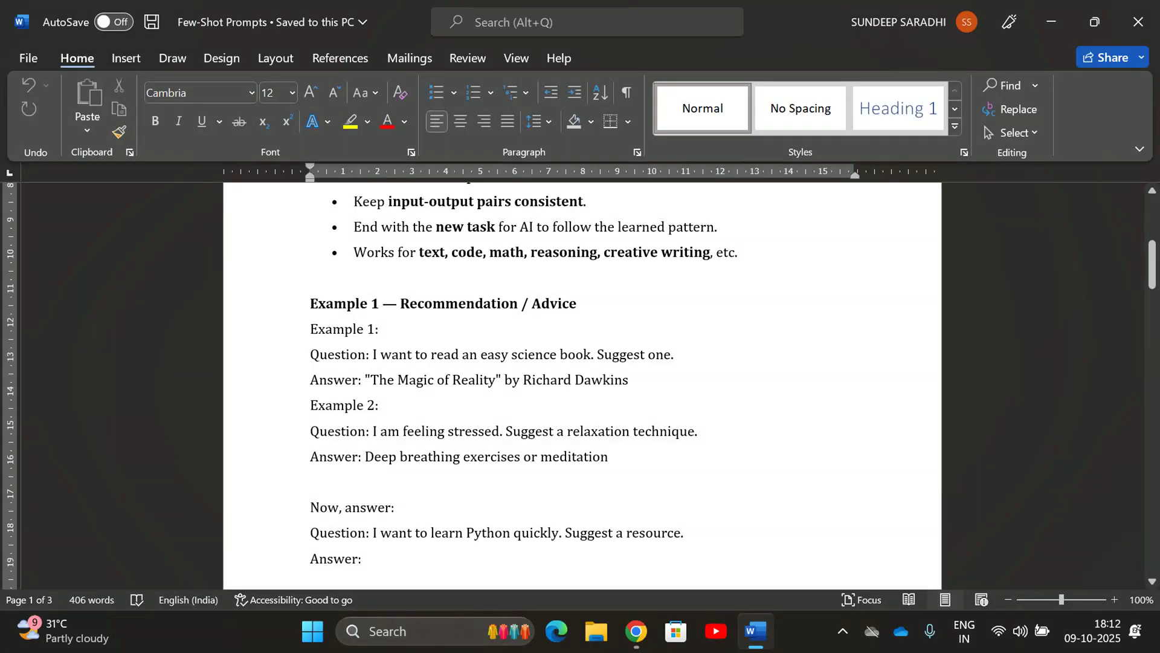
Copy the question "I want to learn Python quickly. Suggest a resource." from the document, submit it alone to ChatGPT and skim the reply.
{"action": "left_click_drag", "start_coordinate": [368, 533], "coordinate": [370, 559]}
{"action": "left_click", "coordinate": [581, 550]}
{"action": "left_click_drag", "start_coordinate": [683, 533], "coordinate": [373, 534]}
{"action": "key", "text": "ctrl+c"}
{"action": "left_click", "coordinate": [637, 631]}
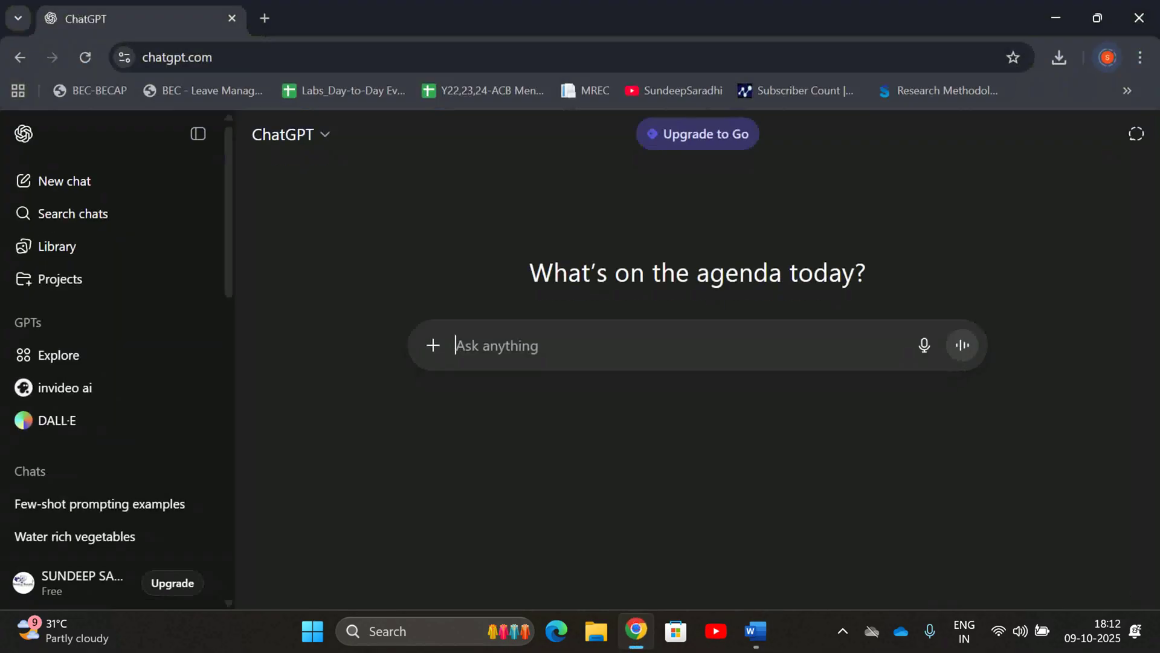
{"action": "key", "text": "ctrl+v"}
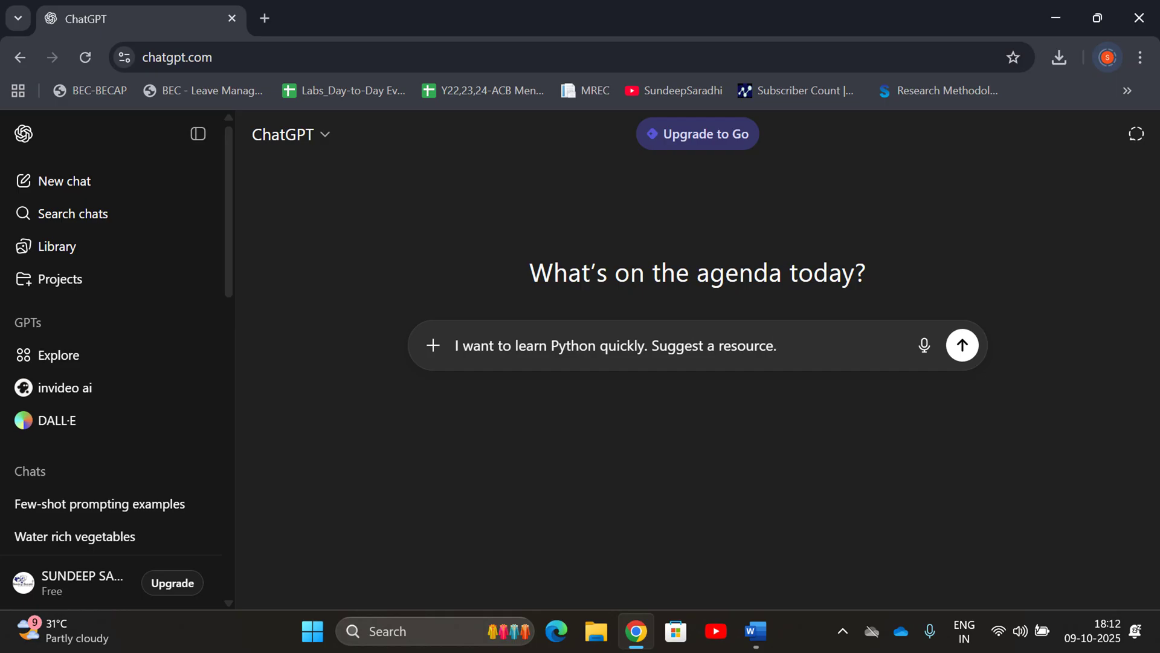
{"action": "key", "text": "Return"}
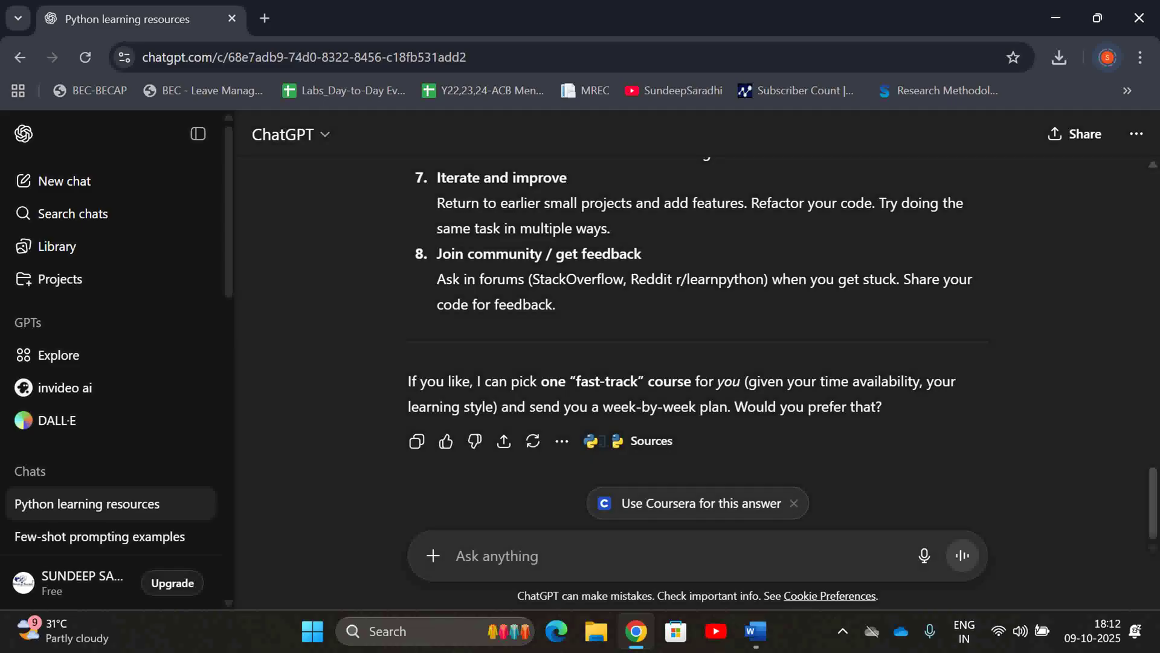
{"action": "scroll", "coordinate": [695, 339], "scroll_direction": "up", "scroll_amount": 10}
{"action": "scroll", "coordinate": [695, 344], "scroll_direction": "up", "scroll_amount": 10}
{"action": "scroll", "coordinate": [695, 344], "scroll_direction": "down", "scroll_amount": 20}
Switch back to Word and copy the whole Recommendation / Advice prompt, from "Example 1:" through the final empty "Answer:" line.
{"action": "key", "text": "alt+Tab"}
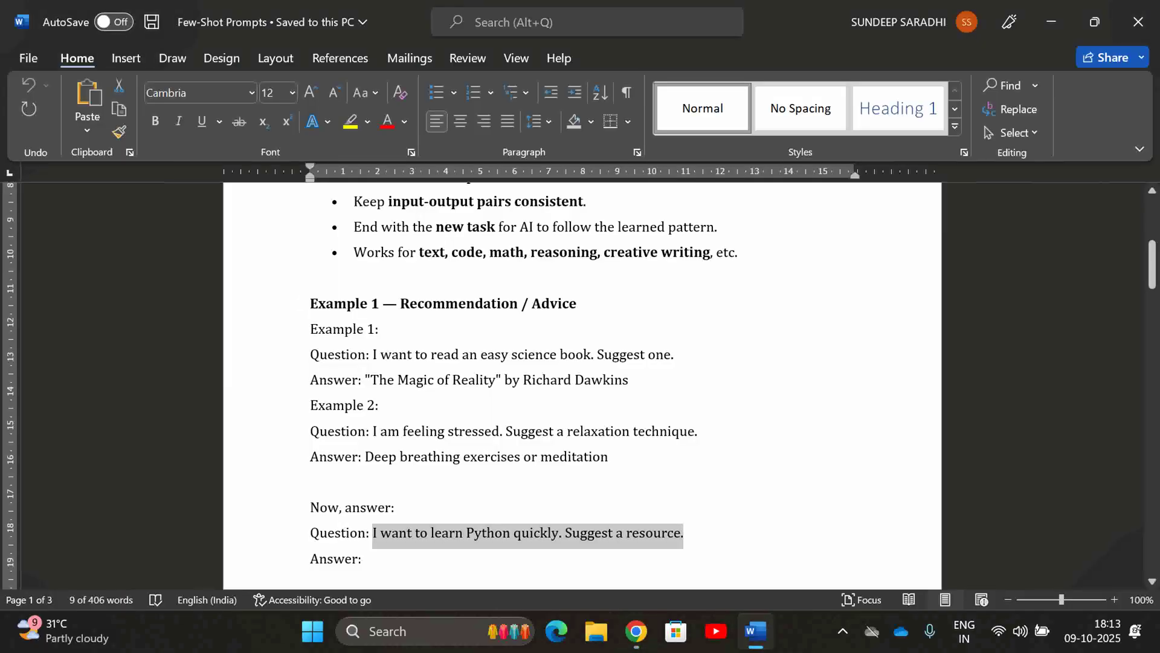
{"action": "left_click", "coordinate": [306, 329]}
{"action": "key", "text": "shift+Down"}
{"action": "key", "text": "shift+Down"}
{"action": "key", "text": "shift+Down"}
{"action": "key", "text": "shift+Down"}
{"action": "key", "text": "shift+Down"}
{"action": "key", "text": "shift+Down"}
{"action": "key", "text": "shift+Down"}
{"action": "key", "text": "shift+Down"}
{"action": "key", "text": "shift+Down"}
{"action": "key", "text": "shift+Down"}
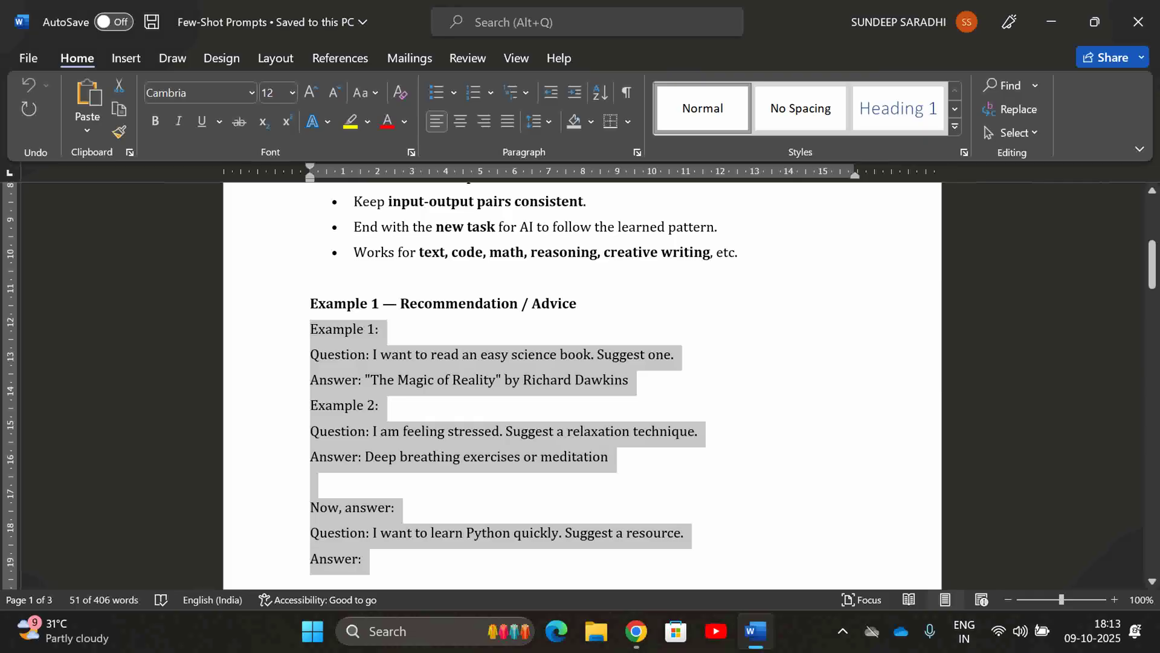
Switch to ChatGPT, paste the copied Recommendation / Advice few-shot prompt into the same chat, check it and submit it.
{"action": "key", "text": "alt+Tab"}
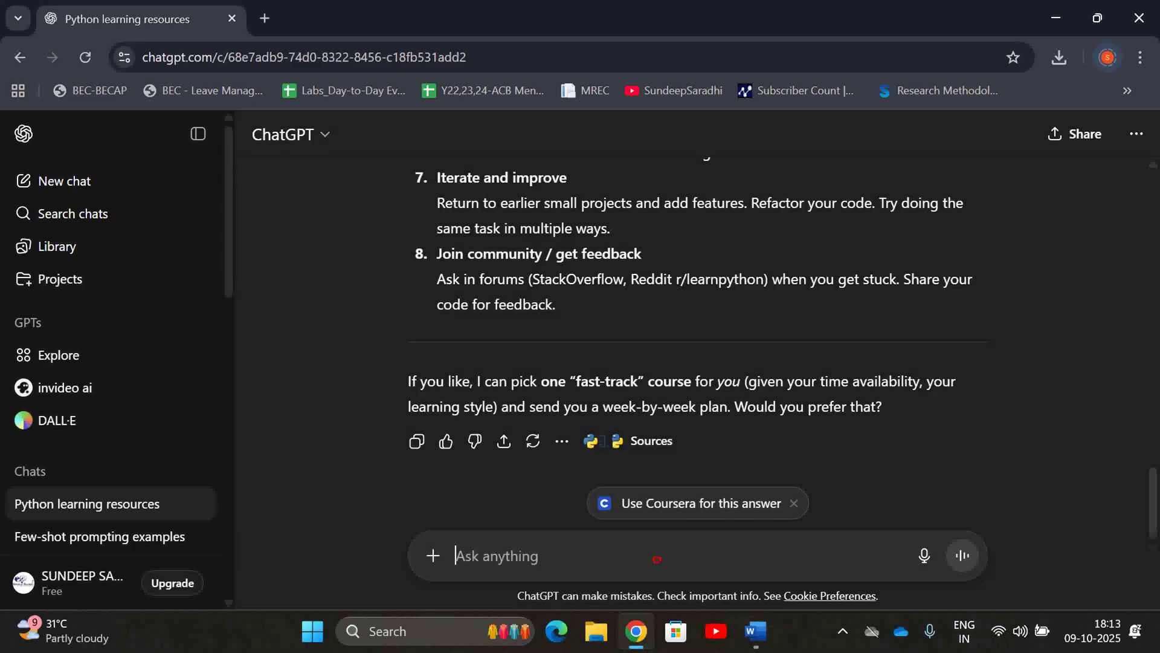
{"action": "key", "text": "ctrl+v"}
{"action": "scroll", "coordinate": [689, 454], "scroll_direction": "down", "scroll_amount": 1}
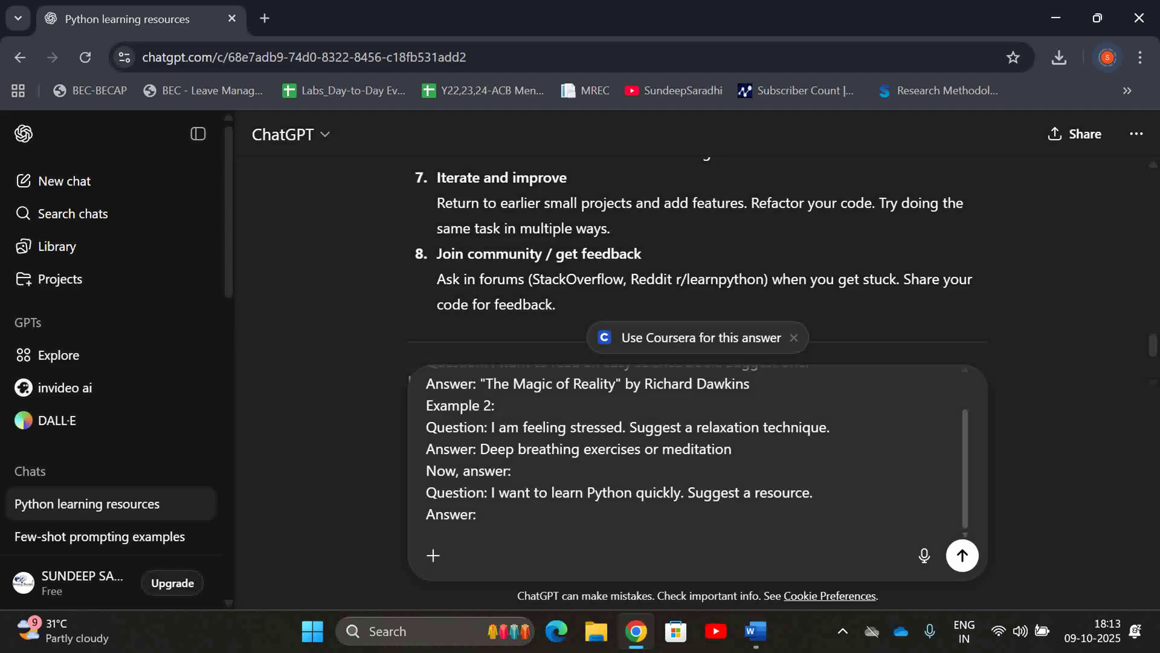
{"action": "scroll", "coordinate": [689, 453], "scroll_direction": "up", "scroll_amount": 1}
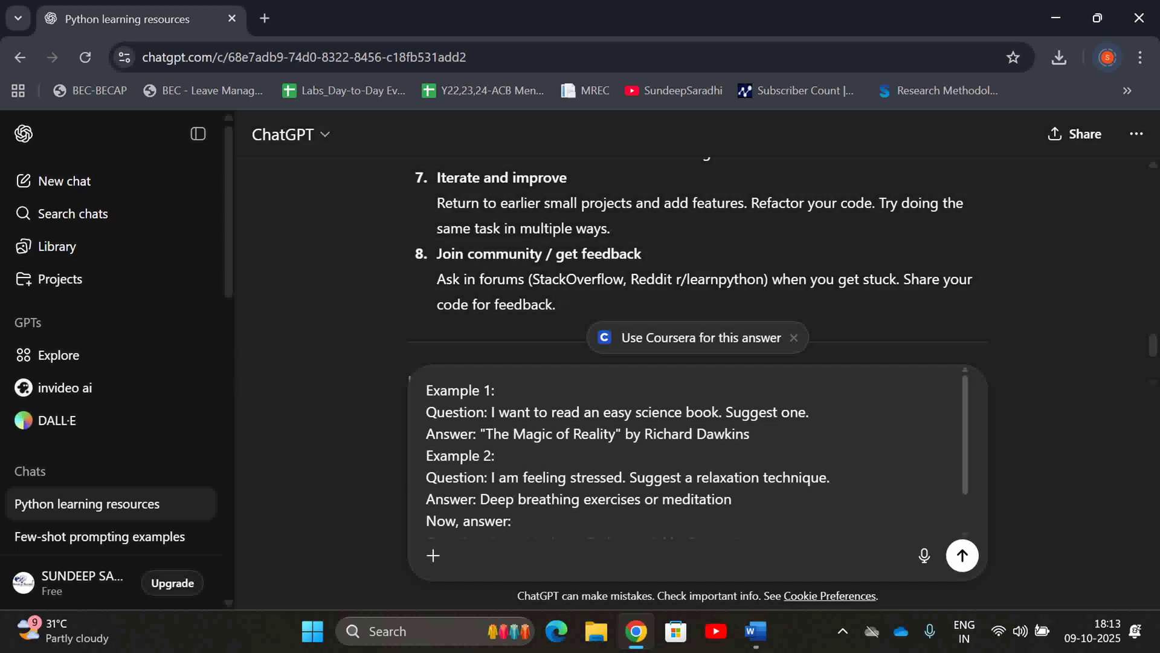
{"action": "key", "text": "Return"}
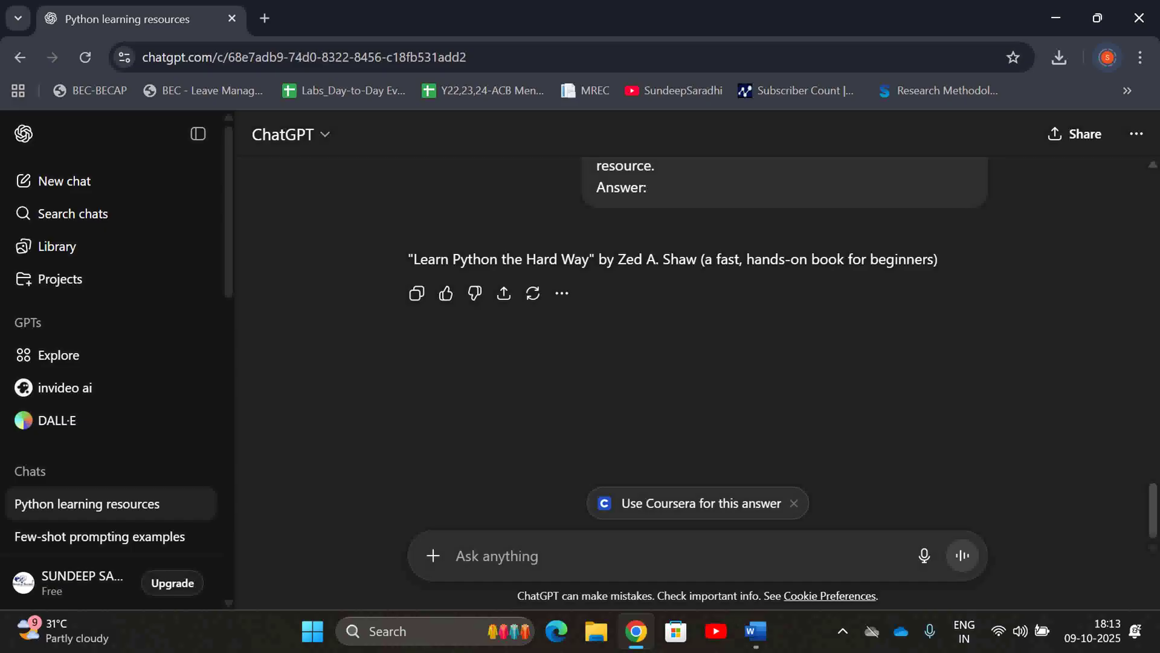
Compare ChatGPT's reply to the few-shot prompt with its earlier reply to the plain Python question.
{"action": "scroll", "coordinate": [698, 351], "scroll_direction": "up", "scroll_amount": 5}
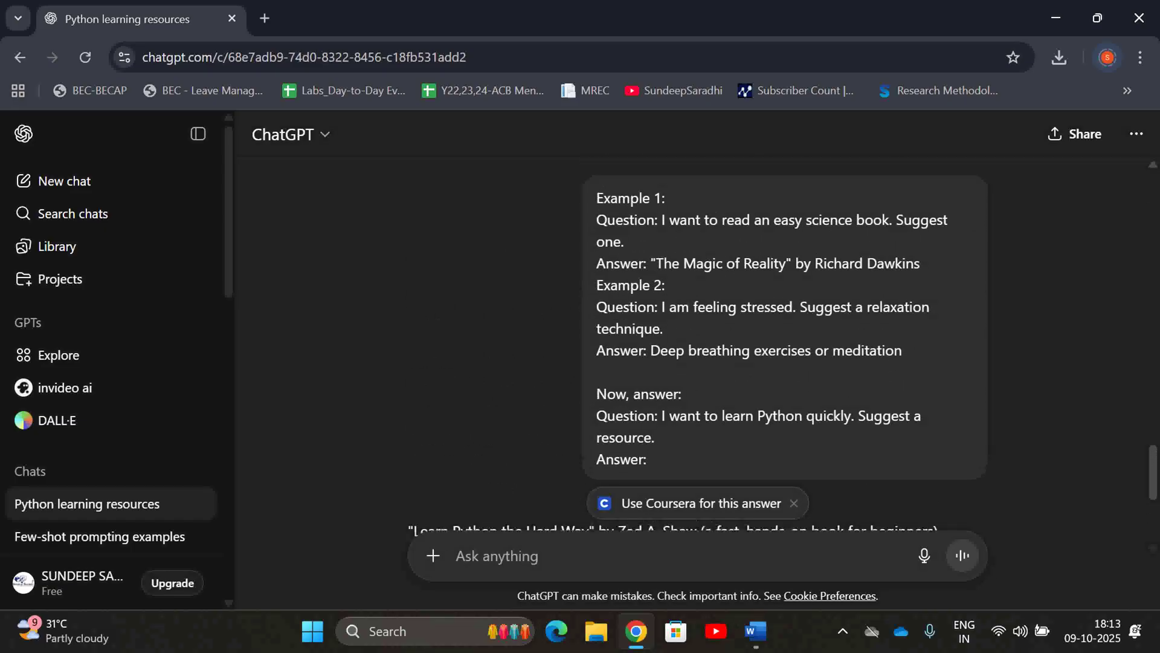
{"action": "scroll", "coordinate": [699, 344], "scroll_direction": "down", "scroll_amount": 1}
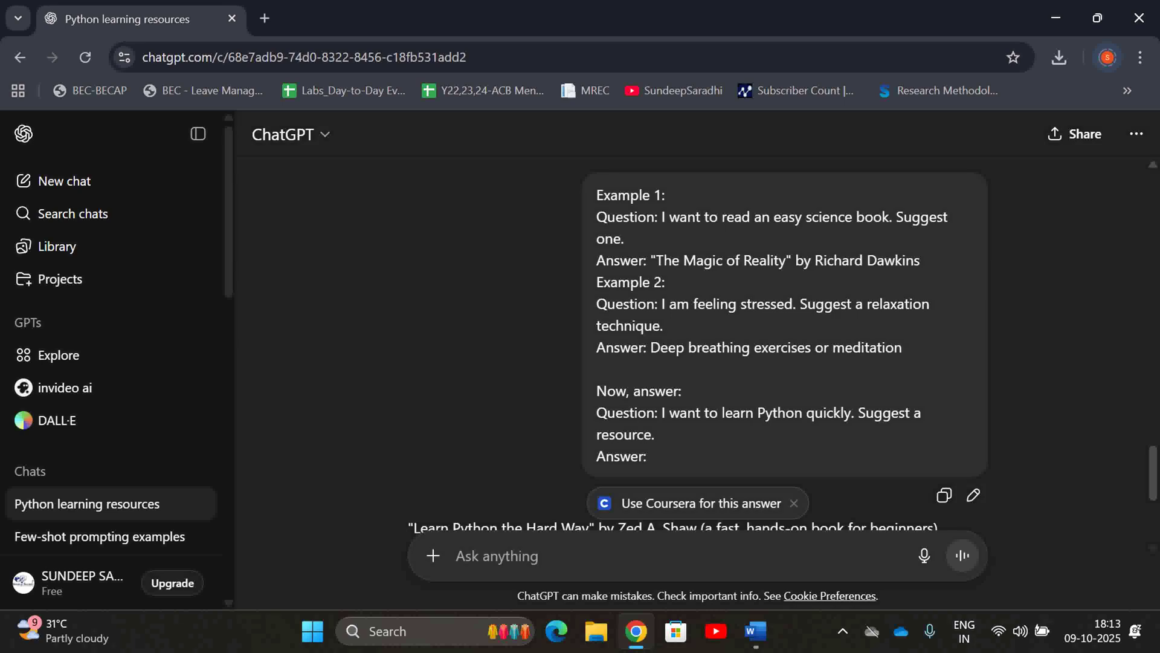
{"action": "scroll", "coordinate": [701, 338], "scroll_direction": "down", "scroll_amount": 1}
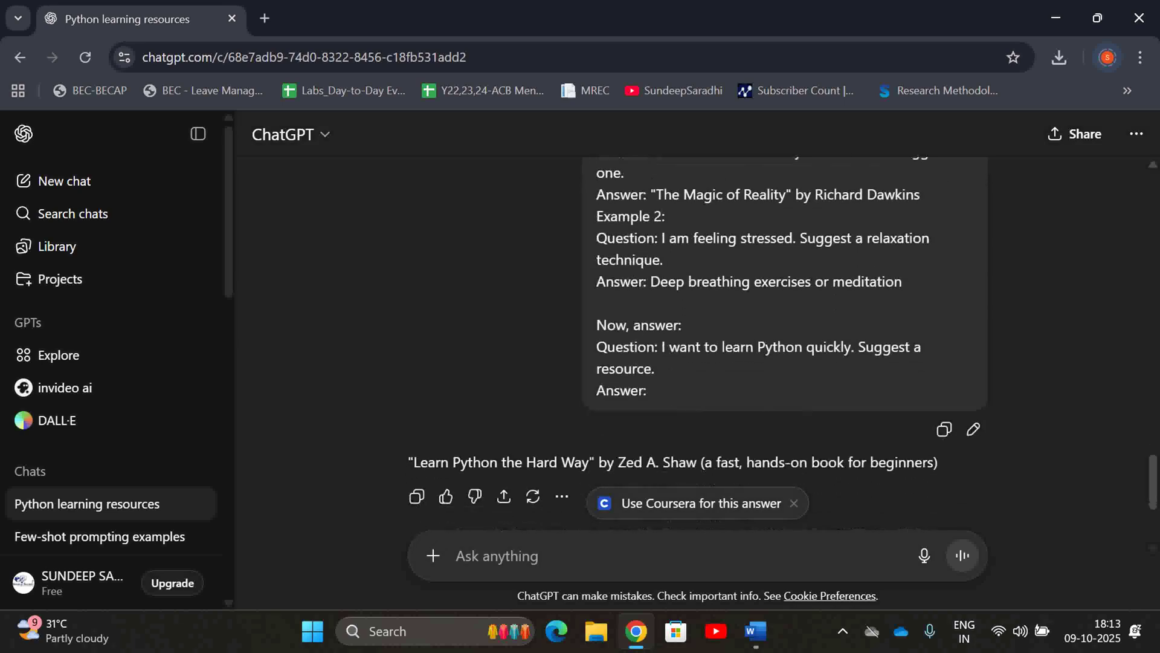
{"action": "scroll", "coordinate": [701, 338], "scroll_direction": "up", "scroll_amount": 10}
{"action": "scroll", "coordinate": [698, 342], "scroll_direction": "up", "scroll_amount": 15}
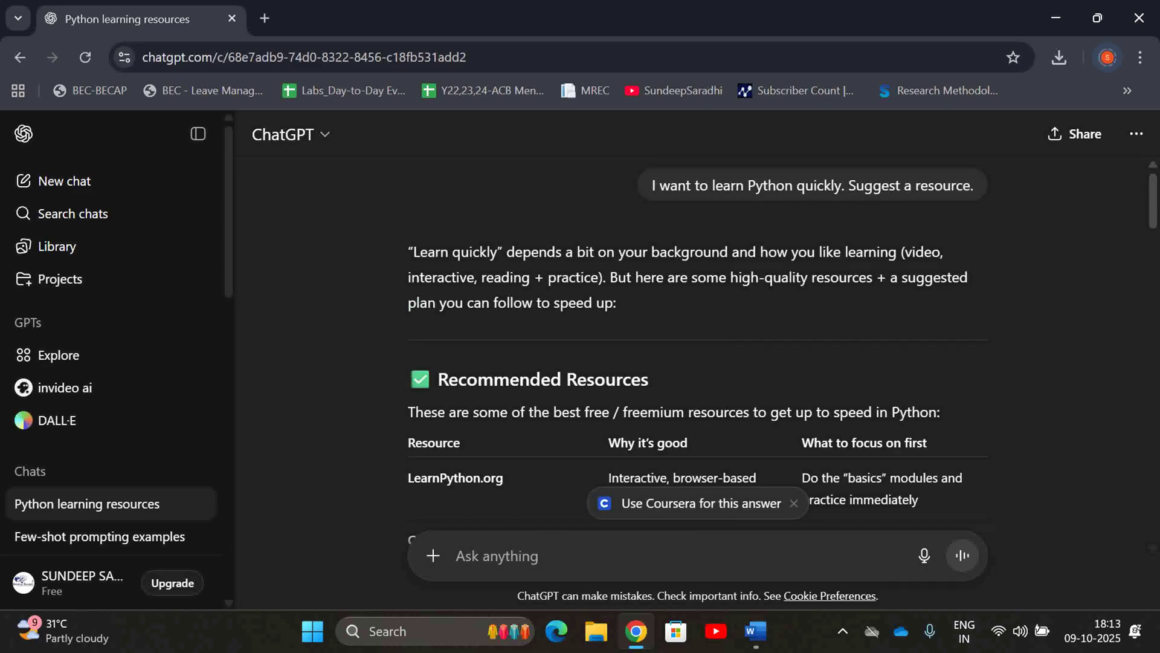
{"action": "scroll", "coordinate": [701, 341], "scroll_direction": "down", "scroll_amount": 15}
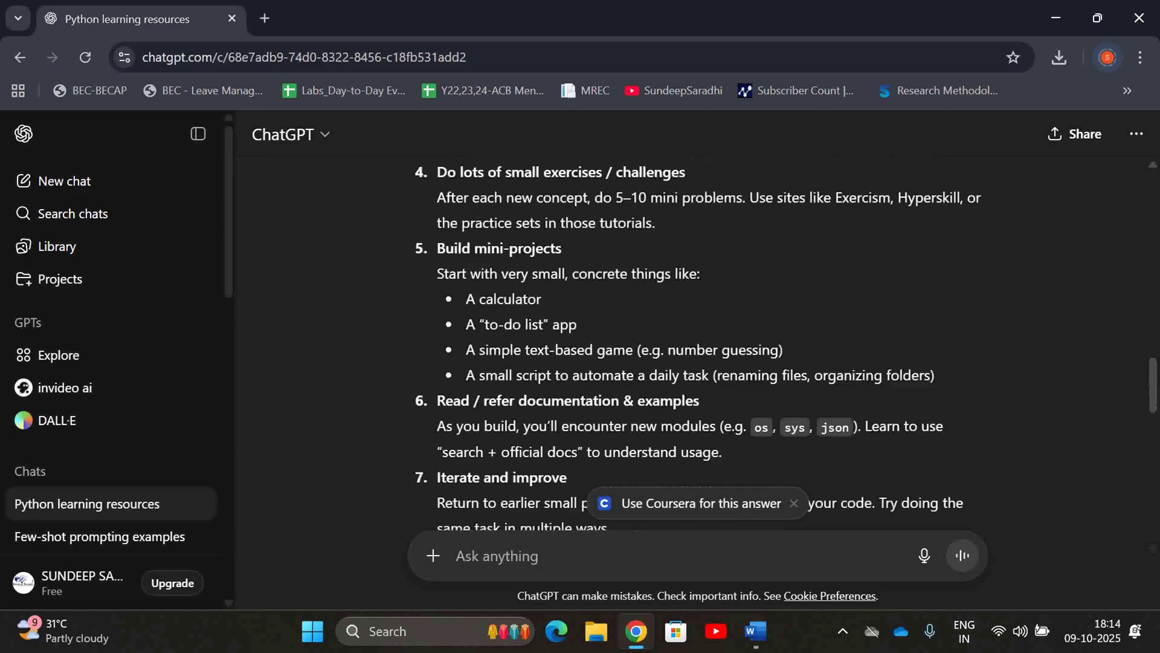
{"action": "scroll", "coordinate": [698, 341], "scroll_direction": "down", "scroll_amount": 10}
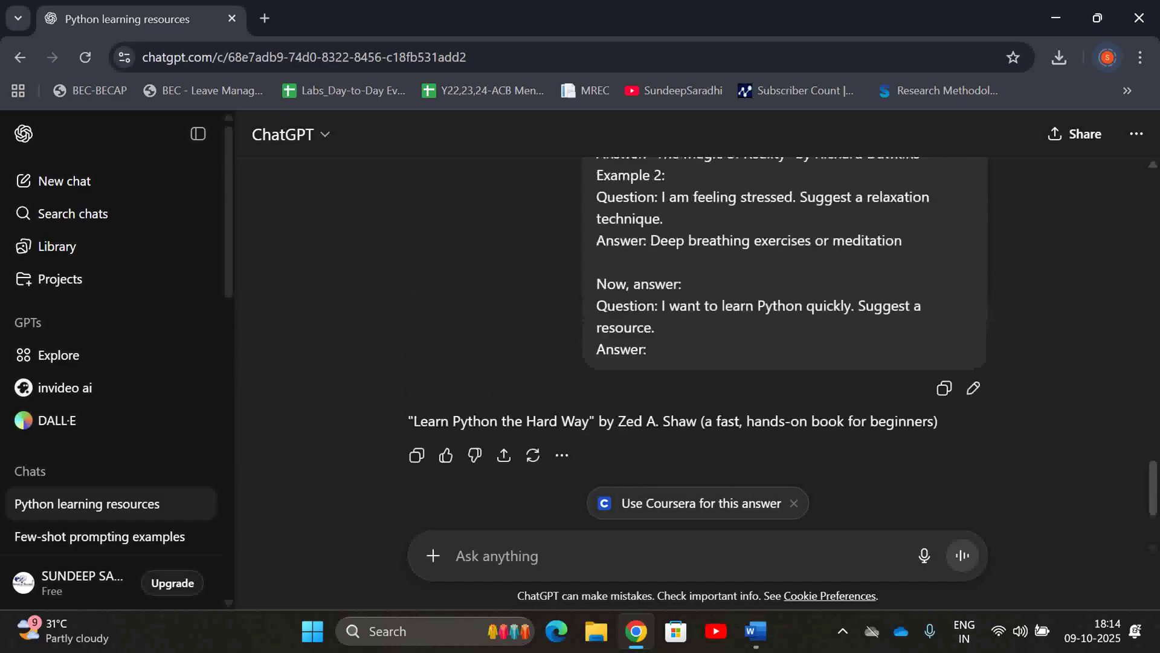
{"action": "scroll", "coordinate": [698, 341], "scroll_direction": "up", "scroll_amount": 3}
{"action": "scroll", "coordinate": [698, 341], "scroll_direction": "down", "scroll_amount": 1}
{"action": "scroll", "coordinate": [698, 342], "scroll_direction": "up", "scroll_amount": 1}
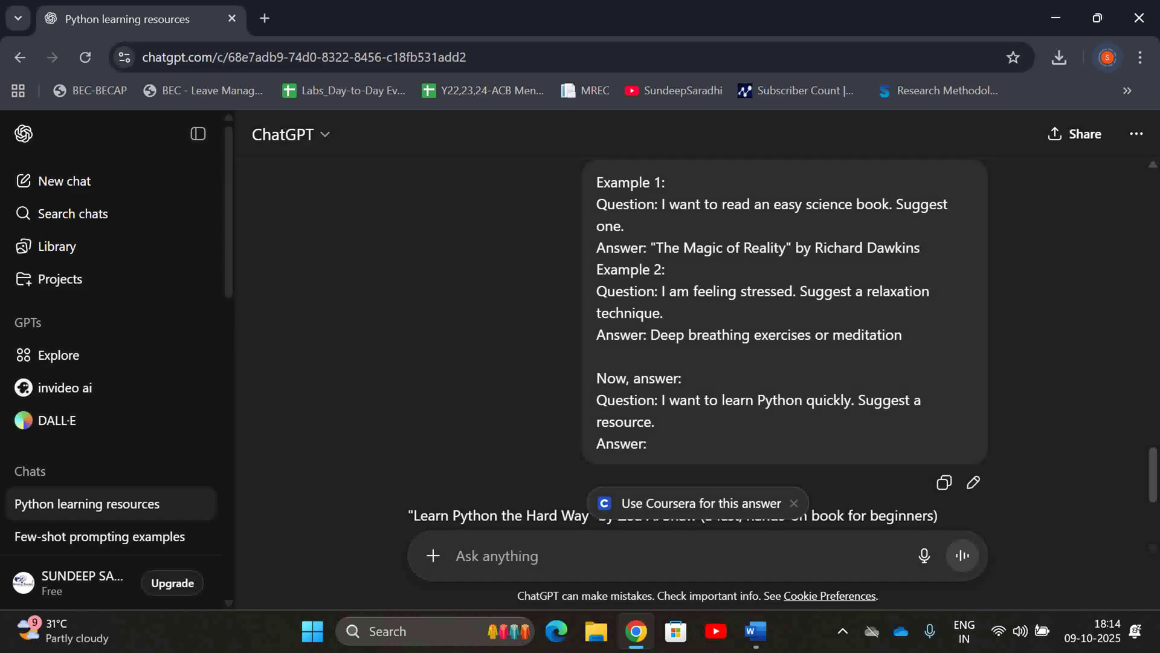
{"action": "scroll", "coordinate": [698, 342], "scroll_direction": "down", "scroll_amount": 5}
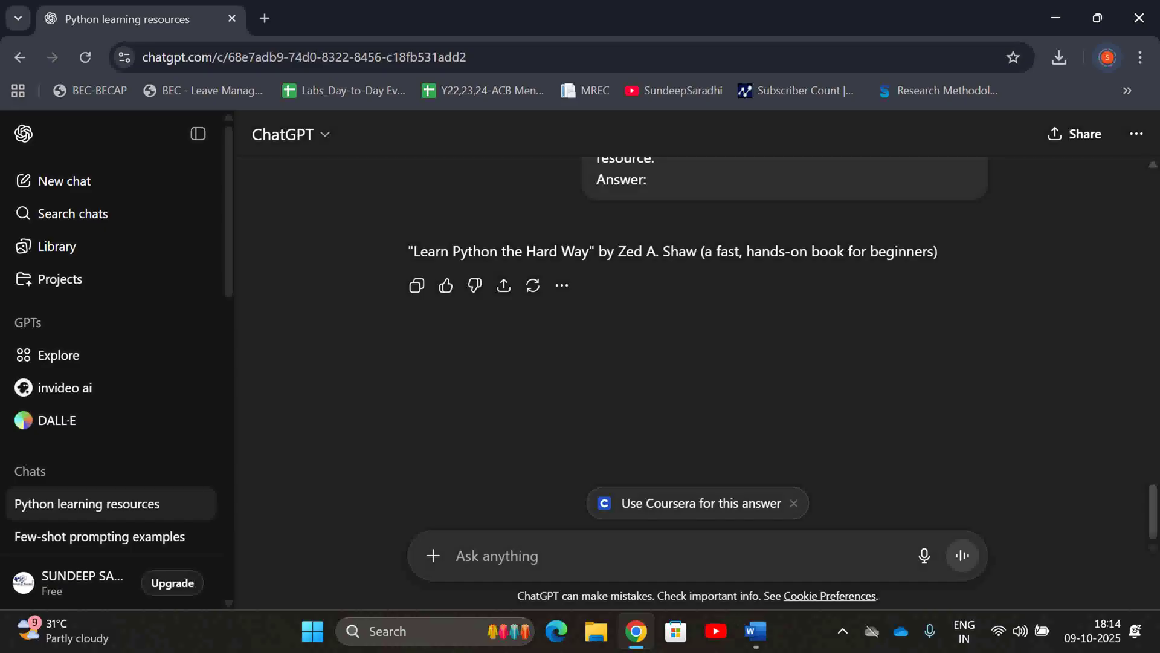
Copy the Grammar Correction prompt in Word, from "Example 1:" through the final "Correct:" line, and paste it into the ChatGPT message.
{"action": "key", "text": "alt+Tab"}
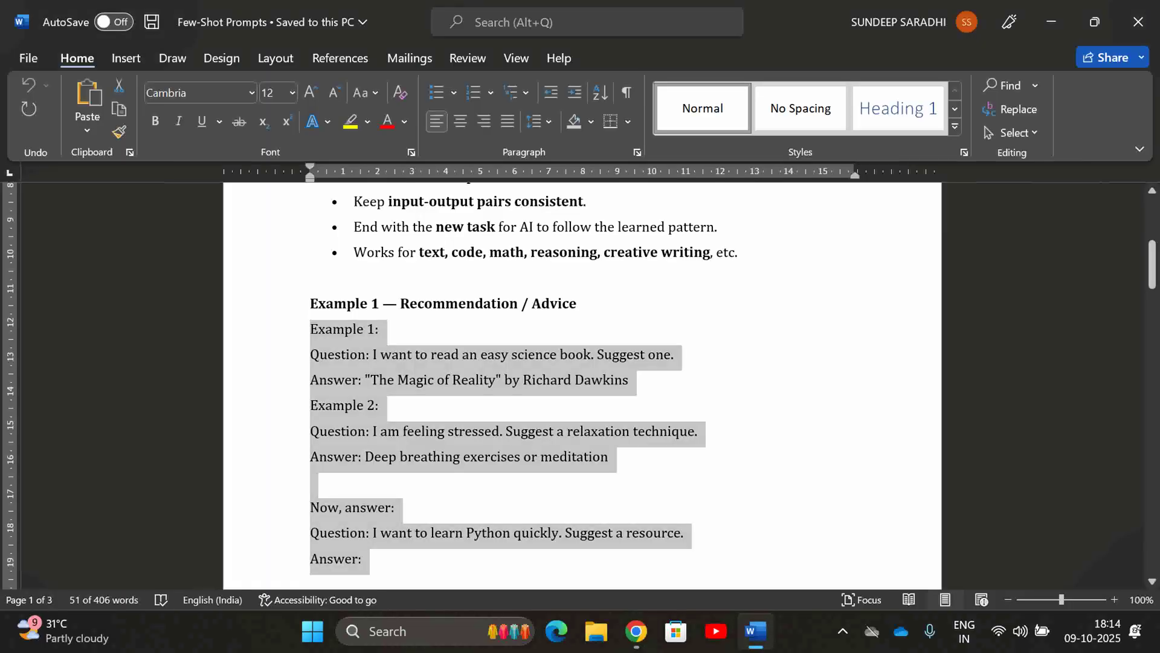
{"action": "scroll", "coordinate": [581, 386], "scroll_direction": "down", "scroll_amount": 7}
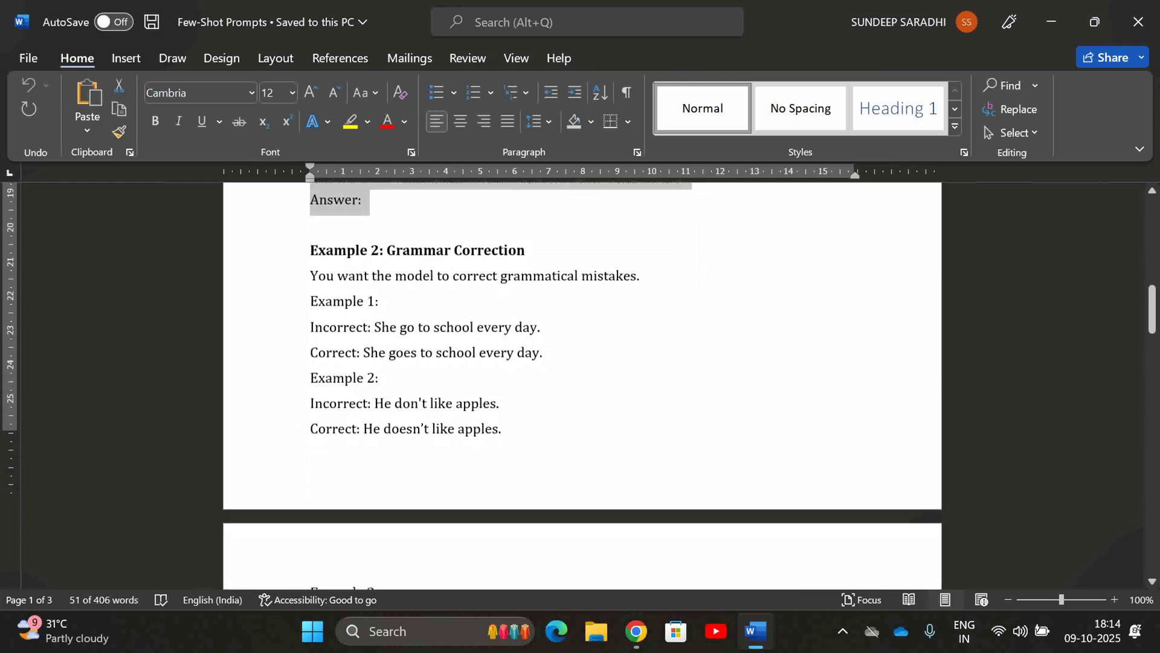
{"action": "scroll", "coordinate": [580, 387], "scroll_direction": "up", "scroll_amount": 1}
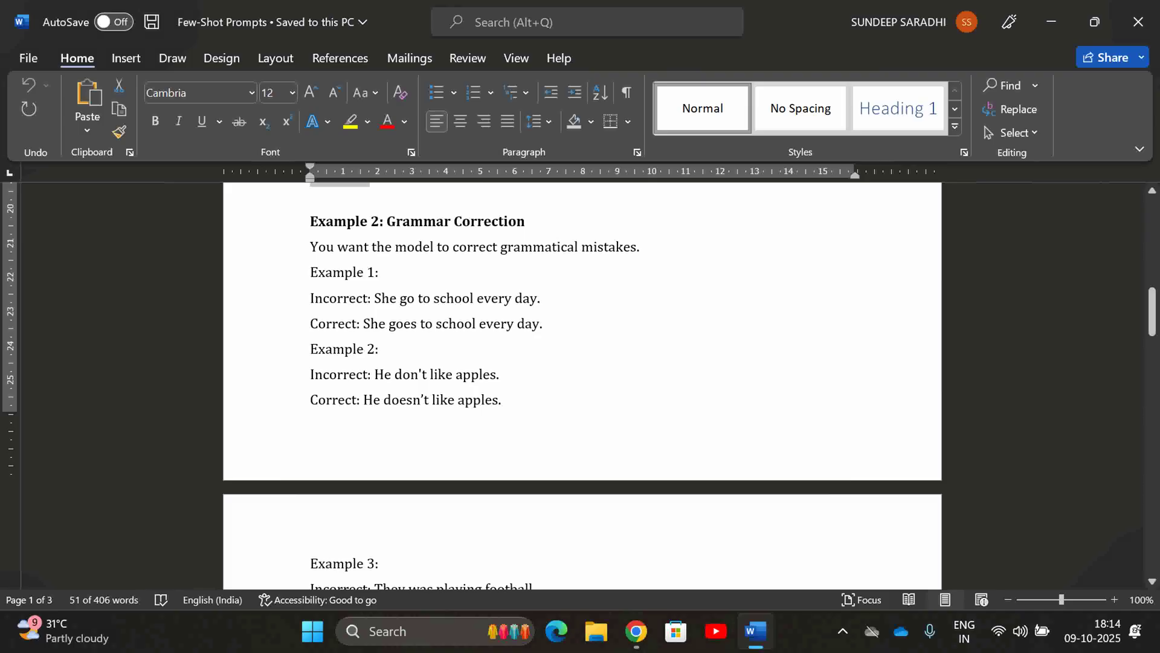
{"action": "left_click", "coordinate": [303, 270]}
{"action": "key", "text": "shift+Down"}
{"action": "key", "text": "shift+Down"}
{"action": "key", "text": "shift+Down"}
{"action": "key", "text": "shift+Down"}
{"action": "key", "text": "shift+Down"}
{"action": "key", "text": "shift+Down"}
{"action": "key", "text": "shift+Down"}
{"action": "key", "text": "shift+Down"}
{"action": "key", "text": "shift+Down"}
{"action": "key", "text": "shift+Down"}
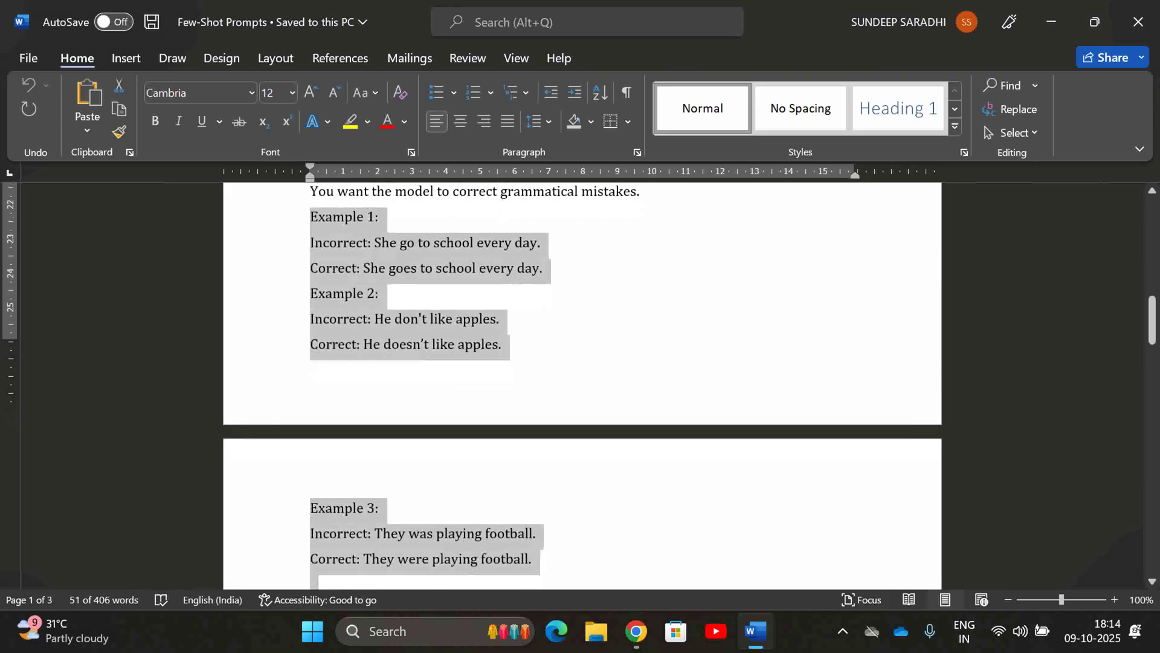
{"action": "key", "text": "shift+Down"}
{"action": "key", "text": "shift+Down"}
{"action": "key", "text": "shift+Down"}
{"action": "key", "text": "shift+Down"}
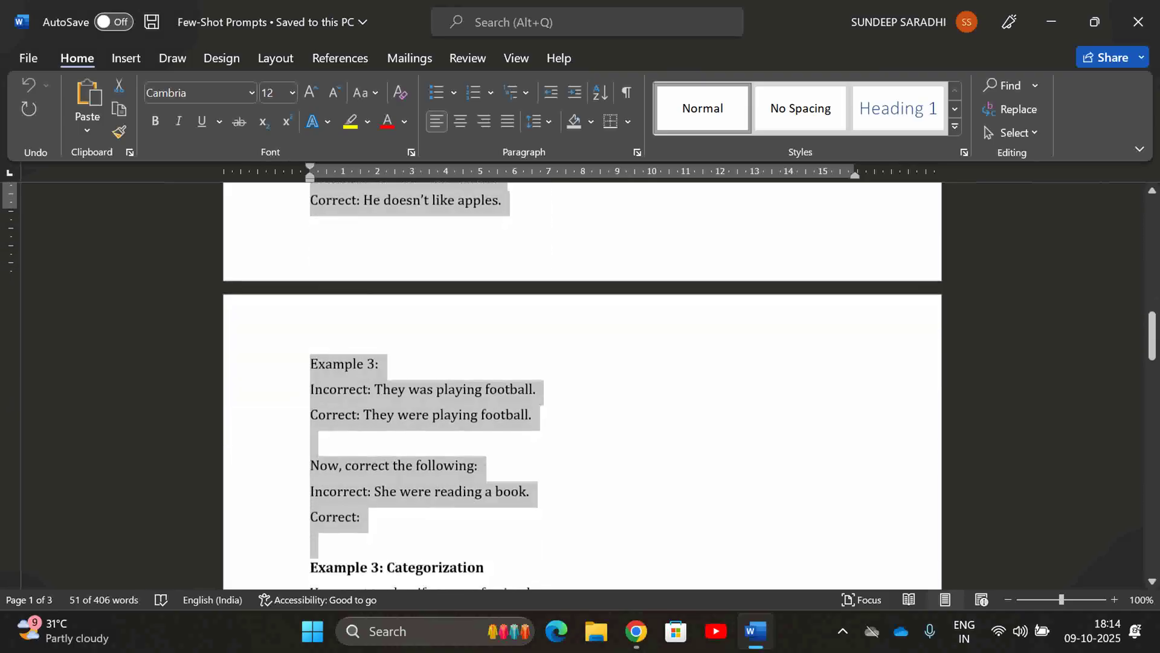
{"action": "key", "text": "alt+Tab"}
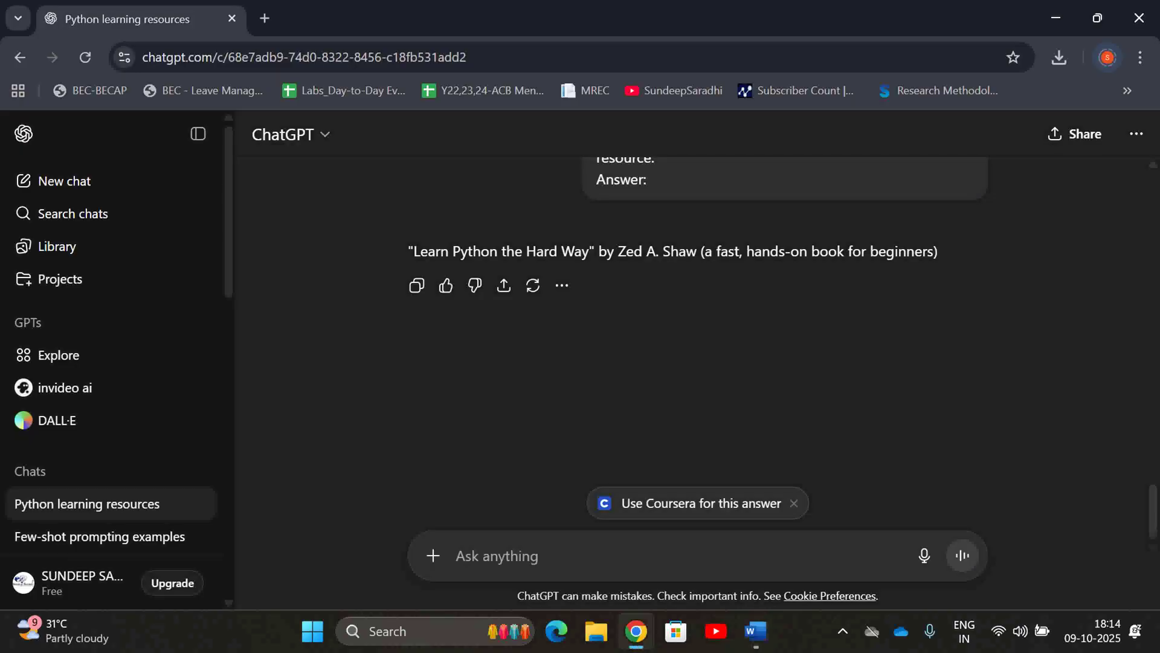
{"action": "key", "text": "ctrl+v"}
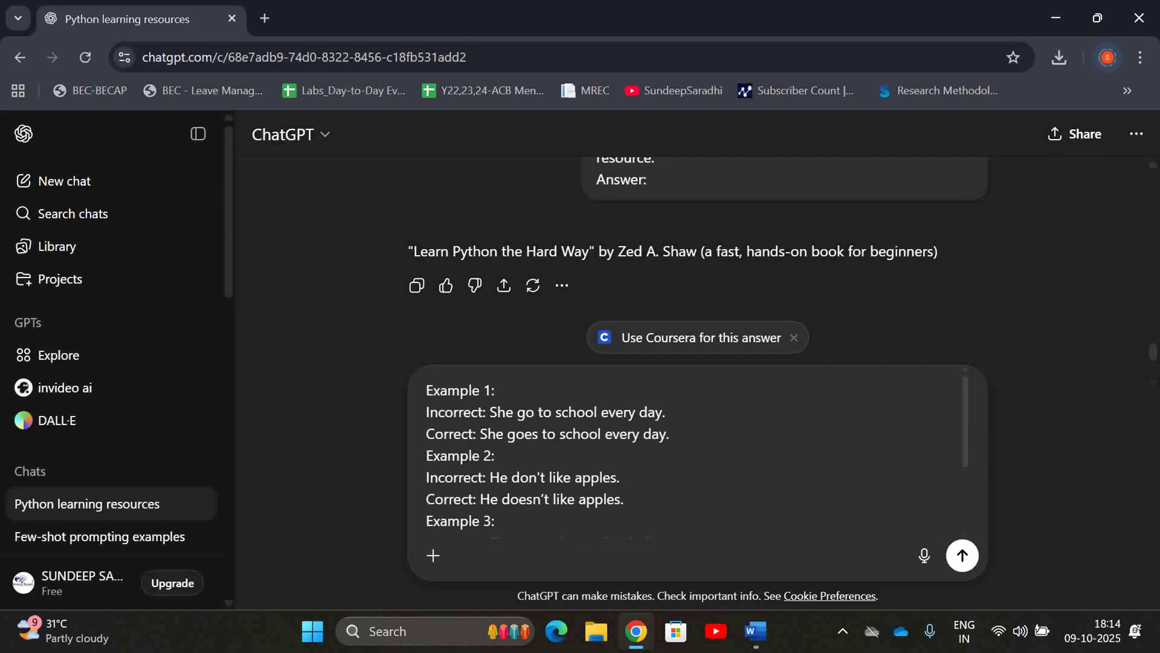
Switch to Word and review the Perfect Few-Shot Prompts rule about ending with the new task against the Grammar Correction prompt's closing lines.
{"action": "key", "text": "alt+Tab"}
{"action": "scroll", "coordinate": [582, 387], "scroll_direction": "up", "scroll_amount": 15}
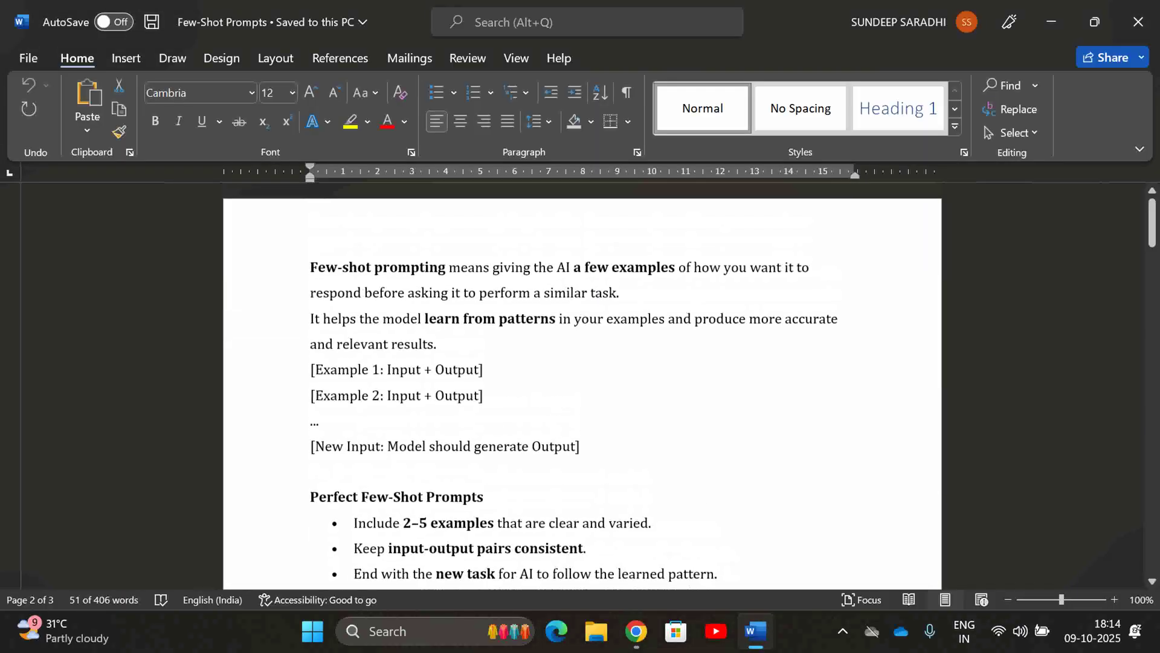
{"action": "scroll", "coordinate": [582, 386], "scroll_direction": "down", "scroll_amount": 4}
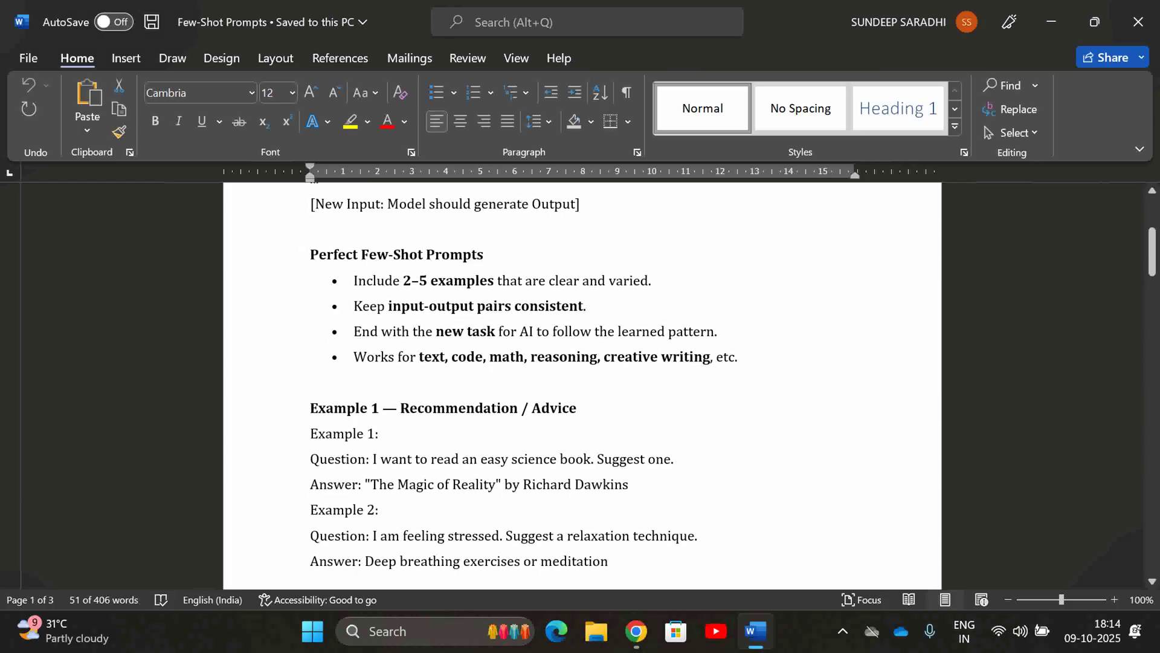
{"action": "left_click_drag", "start_coordinate": [351, 330], "coordinate": [535, 331]}
{"action": "scroll", "coordinate": [535, 331], "scroll_direction": "down", "scroll_amount": 8}
{"action": "scroll", "coordinate": [582, 387], "scroll_direction": "down", "scroll_amount": 5}
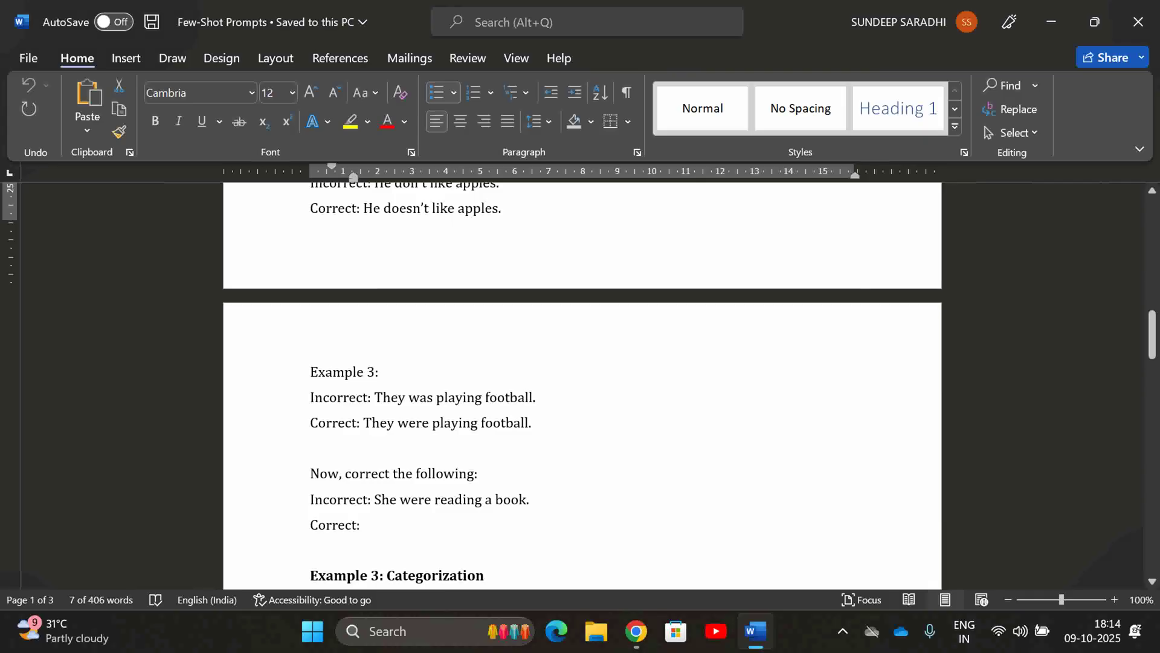
{"action": "left_click_drag", "start_coordinate": [310, 499], "coordinate": [383, 529]}
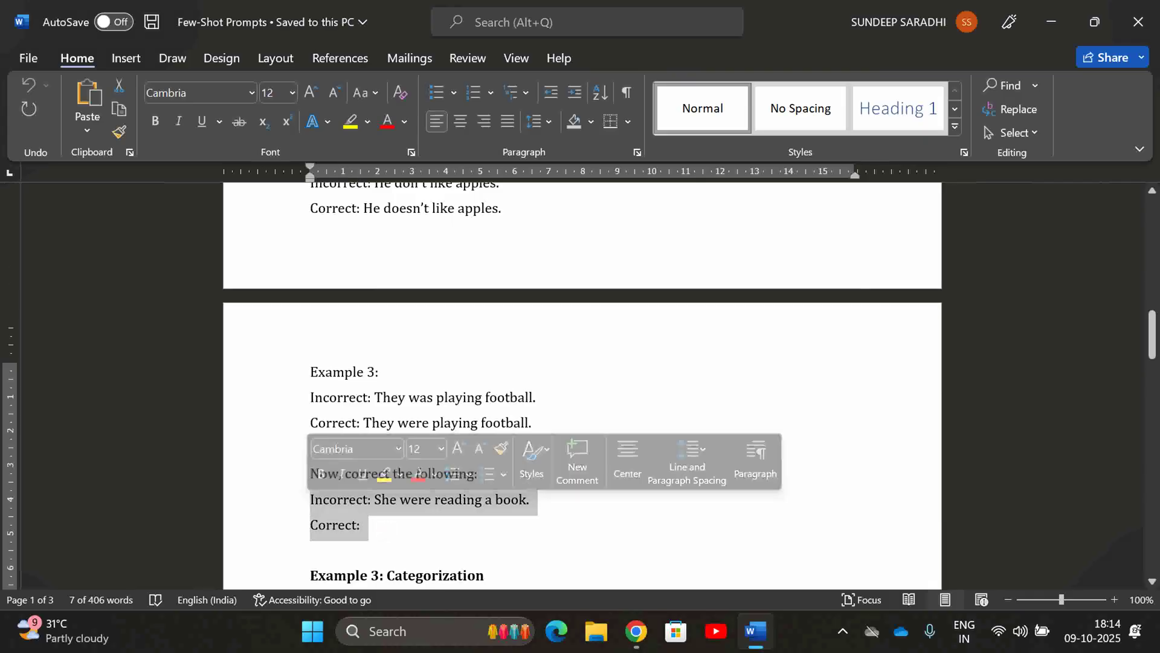
{"action": "left_click", "coordinate": [361, 530]}
{"action": "key", "text": "alt+Tab"}
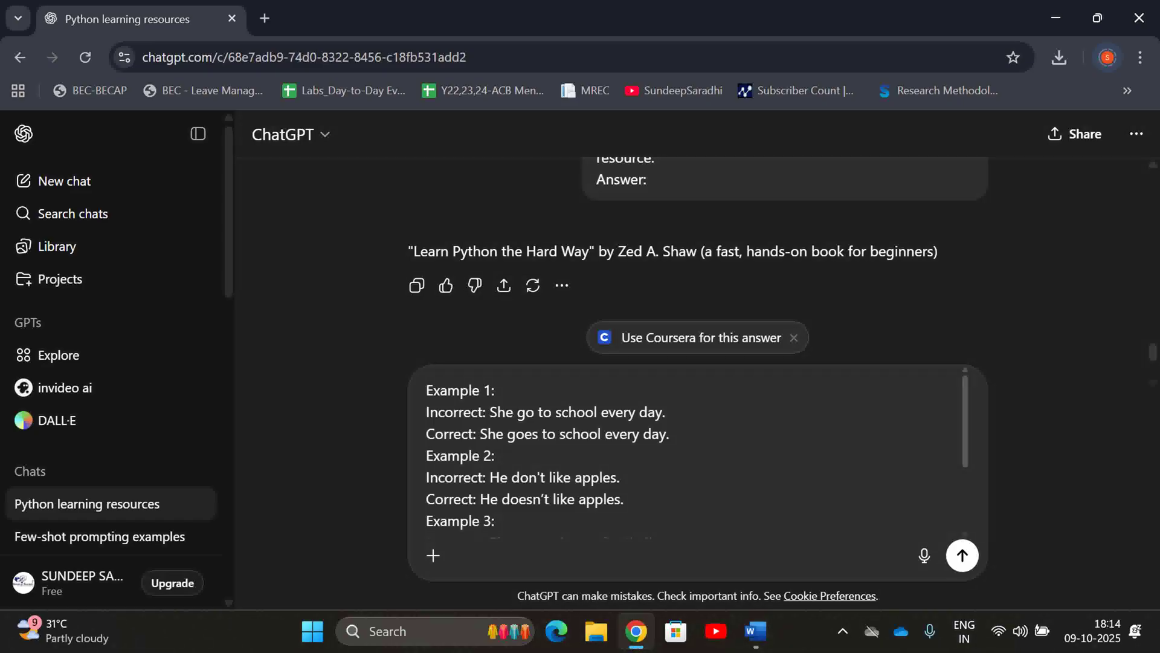
Switch to ChatGPT's pasted Grammar Correction prompt, submit it and compare the reply with the prompt's examples.
{"action": "scroll", "coordinate": [689, 453], "scroll_direction": "down", "scroll_amount": 2}
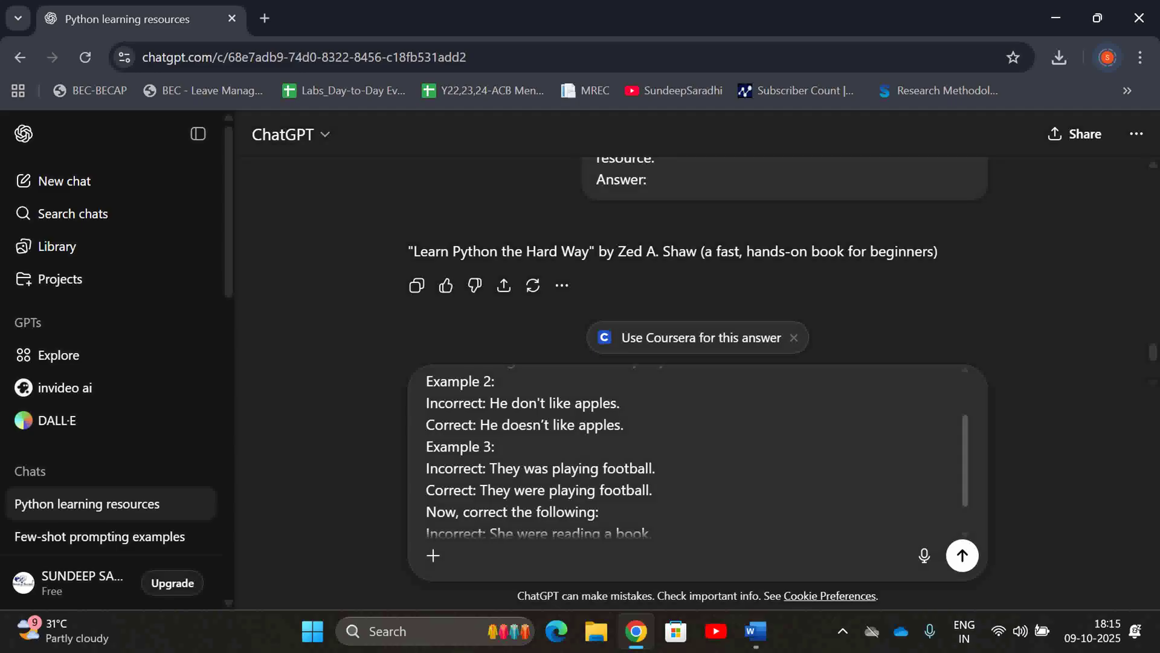
{"action": "scroll", "coordinate": [689, 454], "scroll_direction": "down", "scroll_amount": 1}
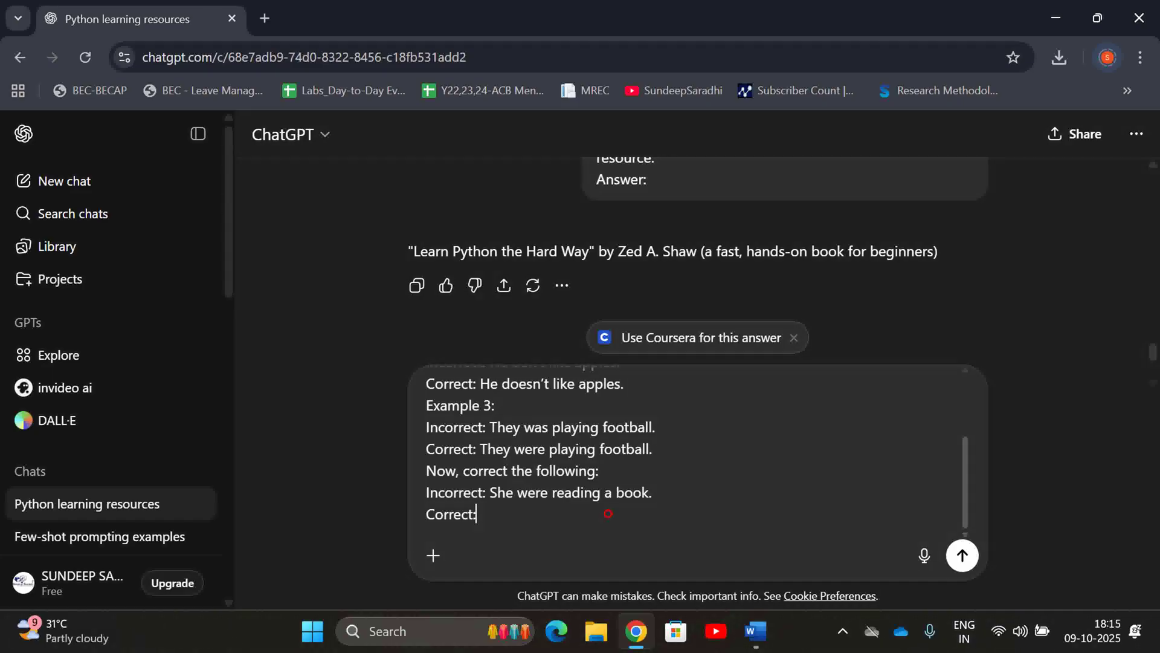
{"action": "key", "text": "Return"}
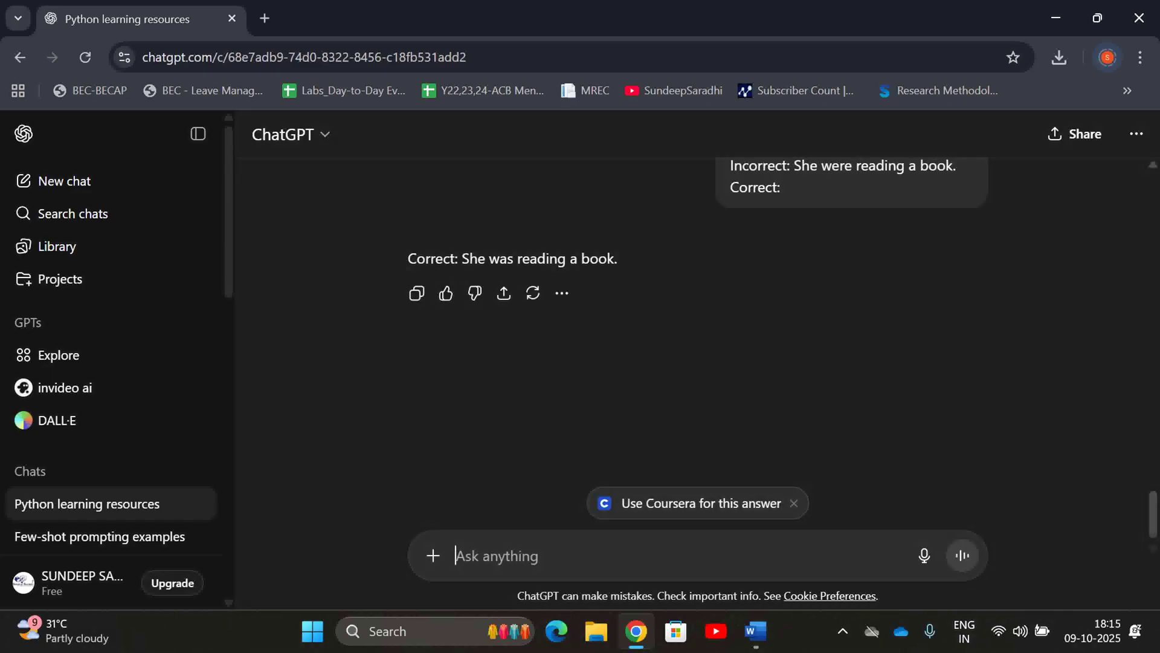
{"action": "left_click_drag", "start_coordinate": [462, 259], "coordinate": [617, 259]}
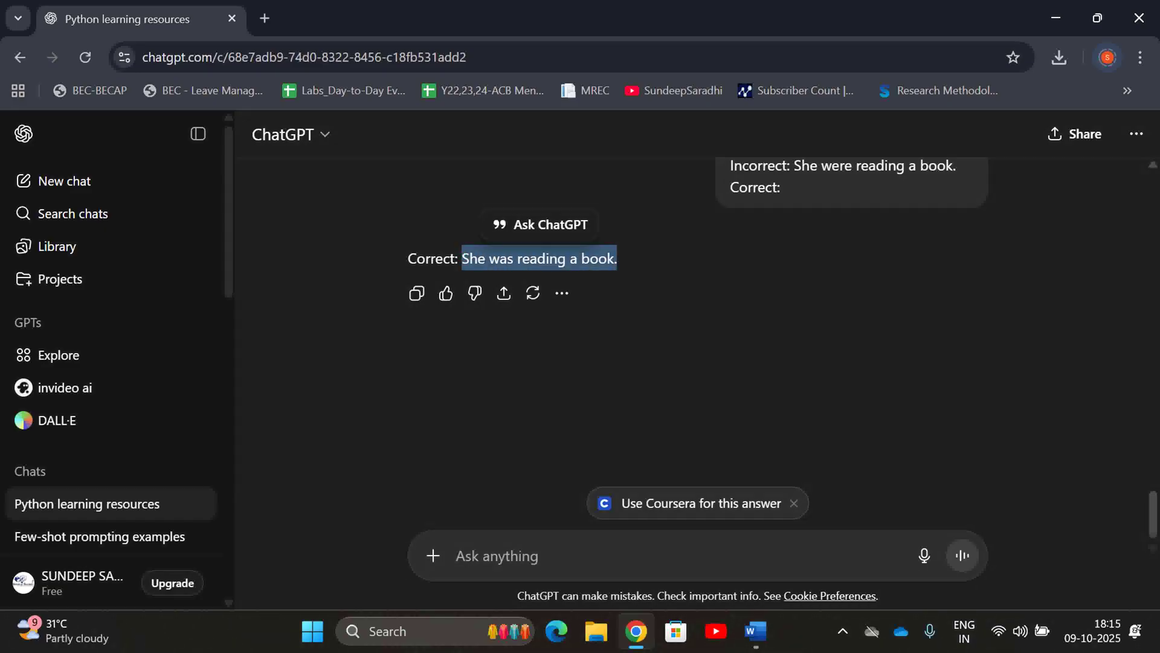
{"action": "scroll", "coordinate": [695, 332], "scroll_direction": "up", "scroll_amount": 5}
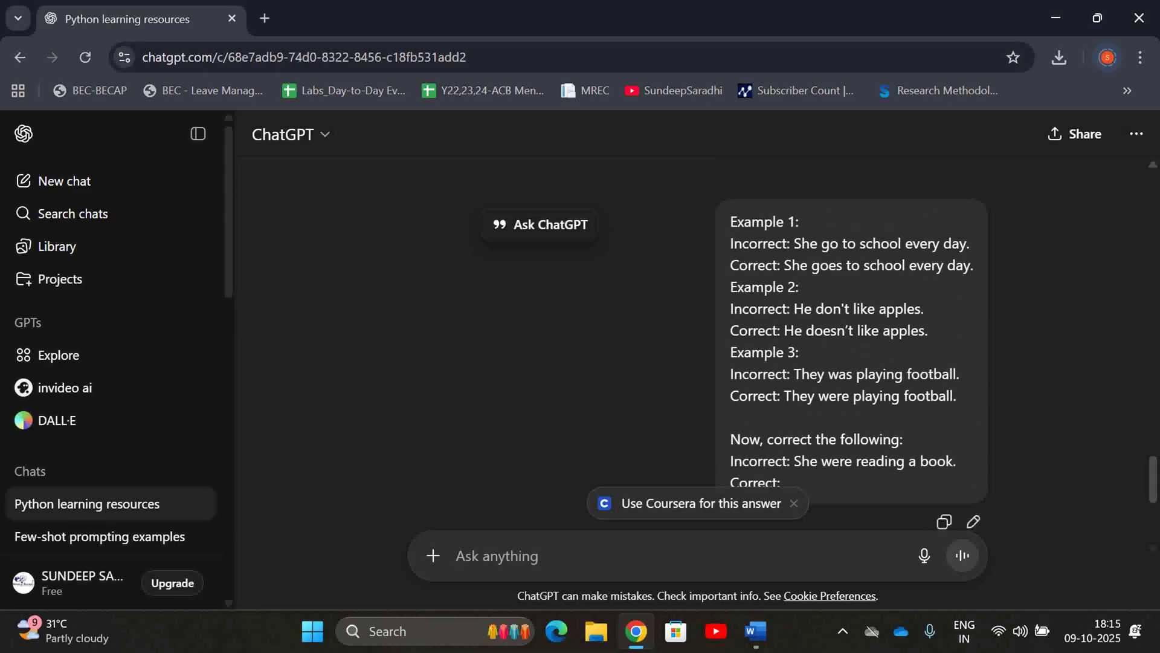
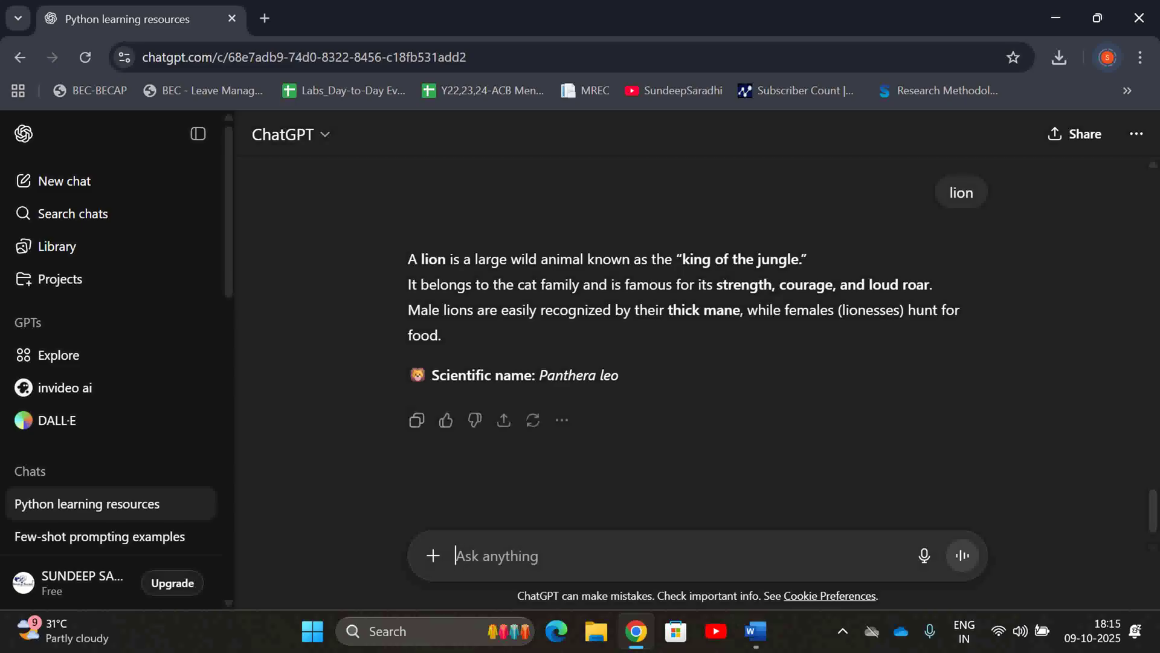
Switch to Word and read through the Categorization example, from the animal classification instruction to the Tiger task.
{"action": "key", "text": "alt+Tab"}
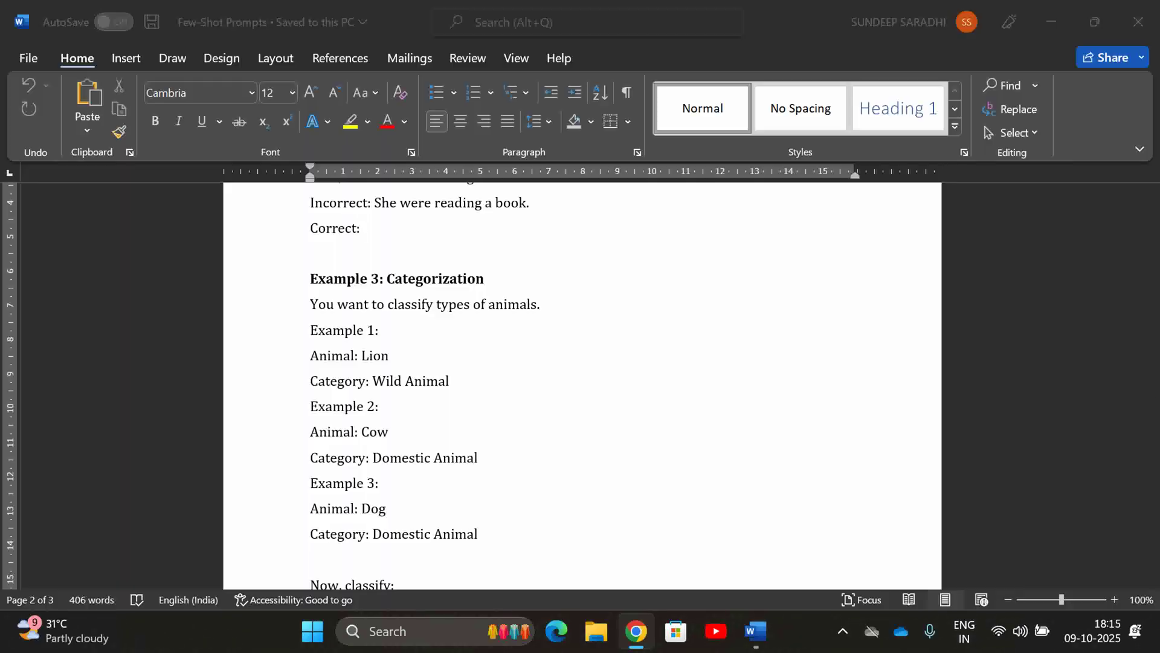
{"action": "key", "text": "alt+Tab"}
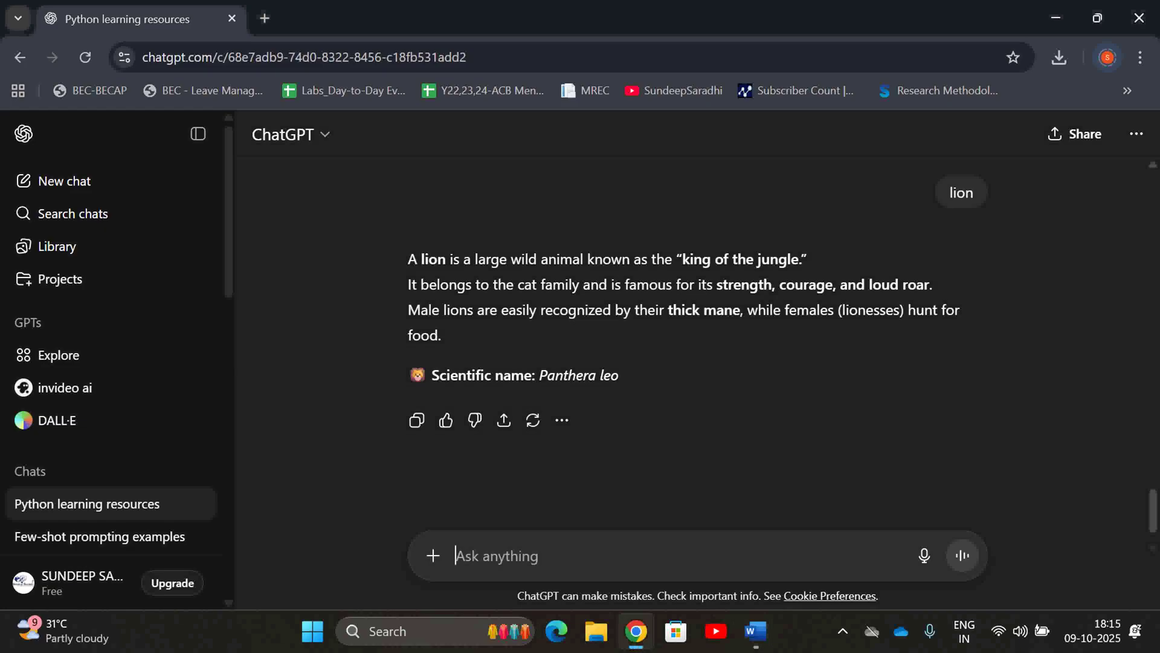
{"action": "key", "text": "alt+Tab"}
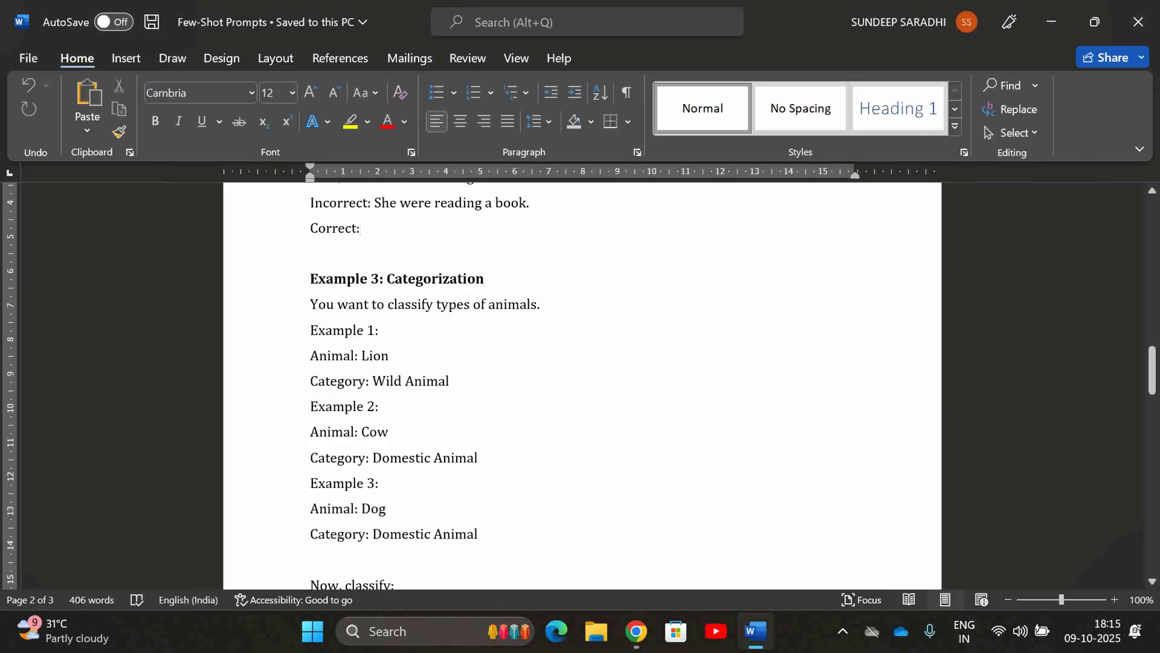
{"action": "left_click_drag", "start_coordinate": [311, 303], "coordinate": [379, 486]}
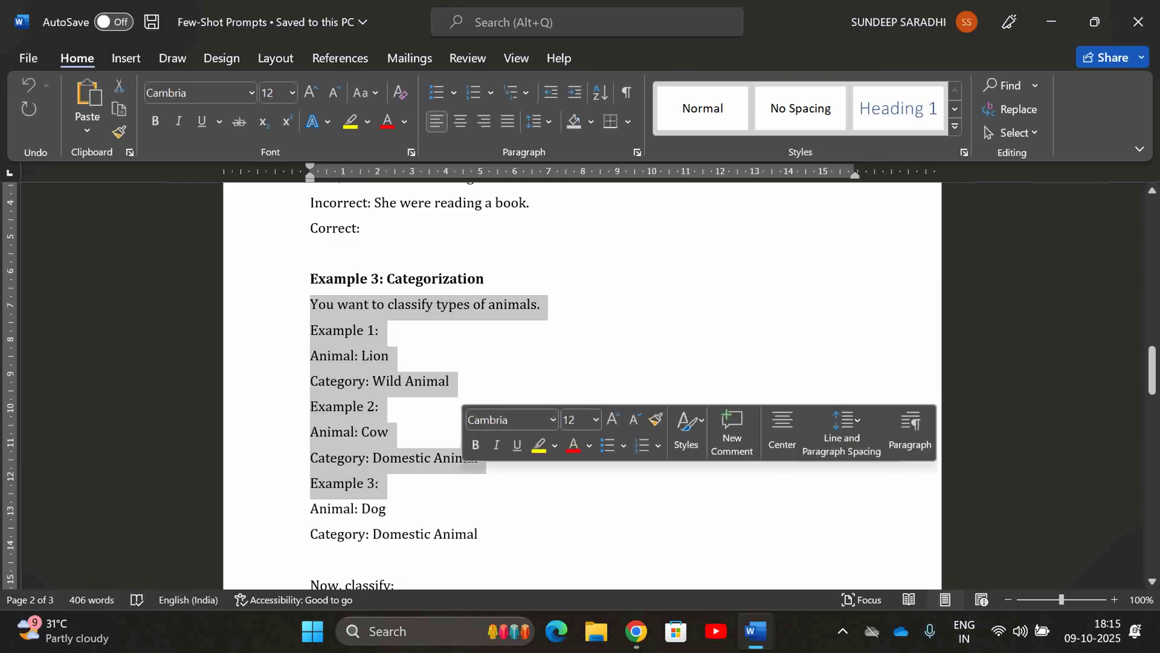
{"action": "left_click", "coordinate": [407, 357]}
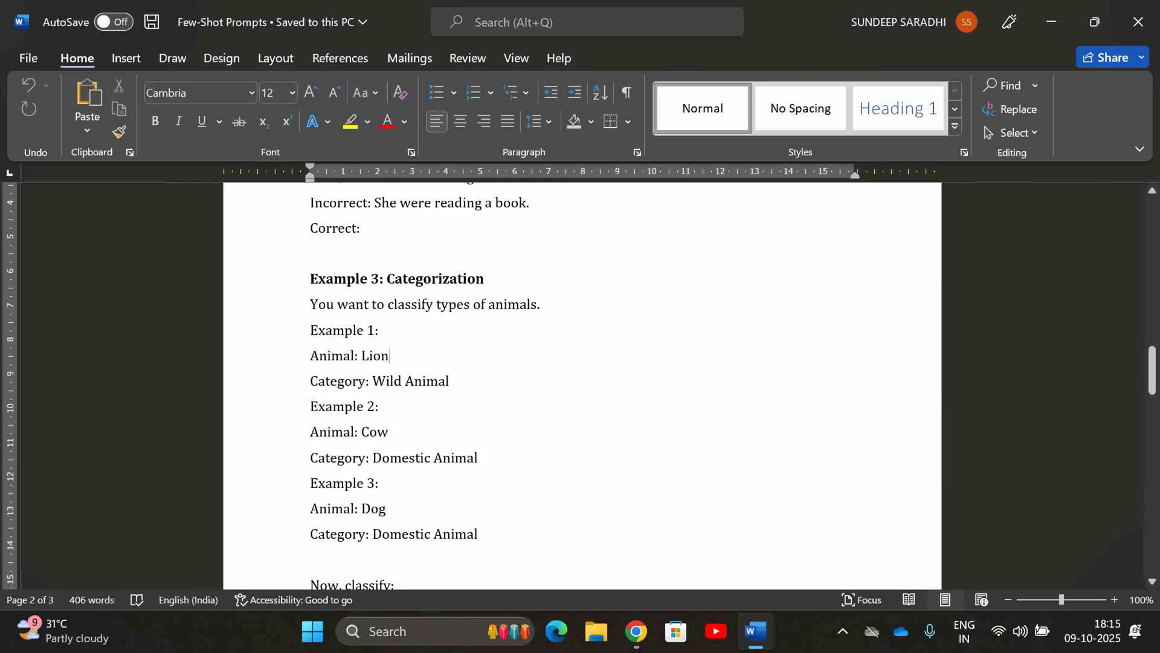
{"action": "left_click", "coordinate": [407, 429]}
{"action": "left_click", "coordinate": [415, 459]}
{"action": "scroll", "coordinate": [582, 387], "scroll_direction": "down", "scroll_amount": 3}
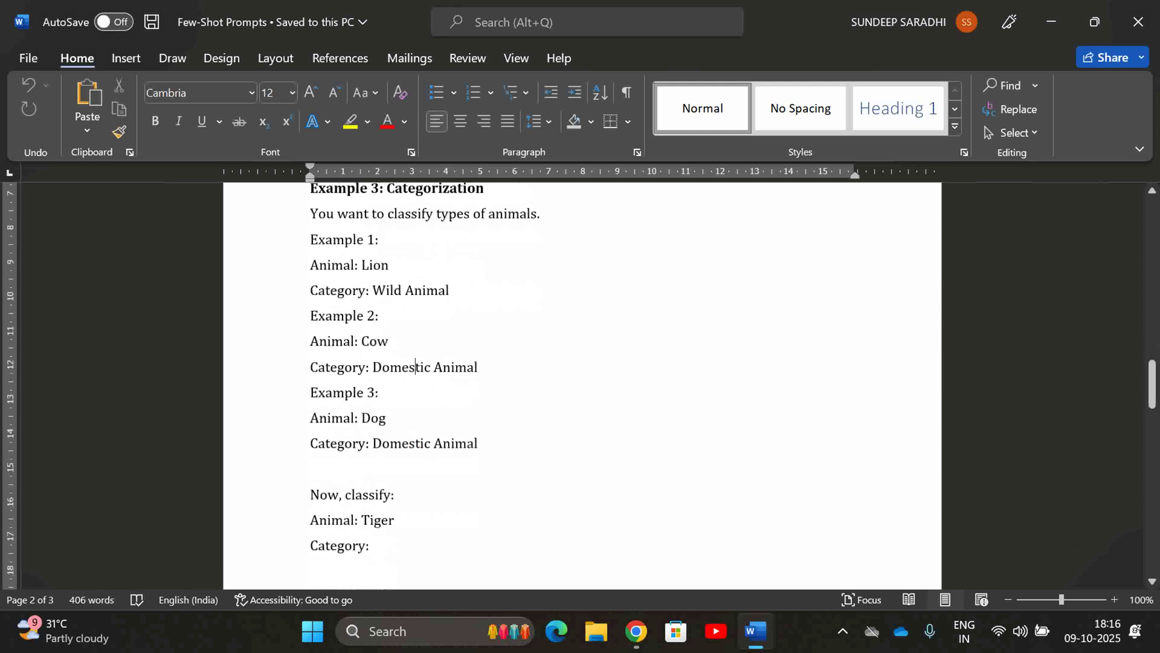
{"action": "left_click", "coordinate": [406, 423]}
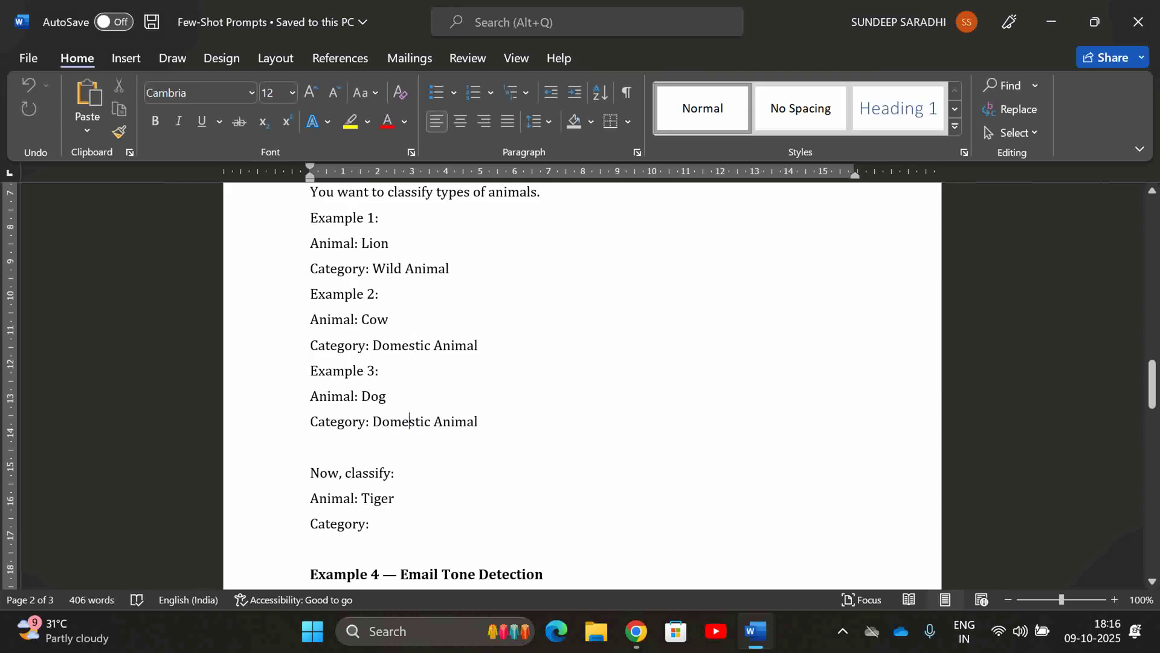
{"action": "scroll", "coordinate": [582, 387], "scroll_direction": "down", "scroll_amount": 1}
{"action": "scroll", "coordinate": [582, 387], "scroll_direction": "up", "scroll_amount": 2}
{"action": "scroll", "coordinate": [582, 387], "scroll_direction": "down", "scroll_amount": 1}
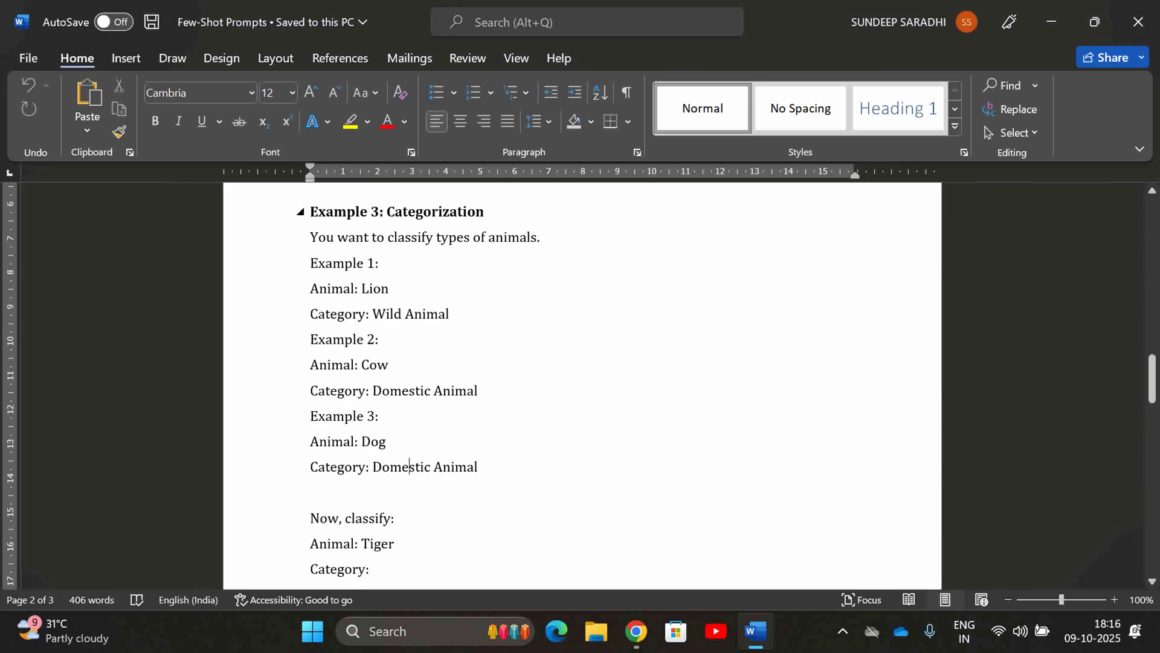
Copy the Categorization prompt, from "You want to classify types of animals." through the last "Category:" line, and submit it in the ChatGPT chat.
{"action": "left_click_drag", "start_coordinate": [308, 237], "coordinate": [372, 569]}
{"action": "key", "text": "ctrl+c"}
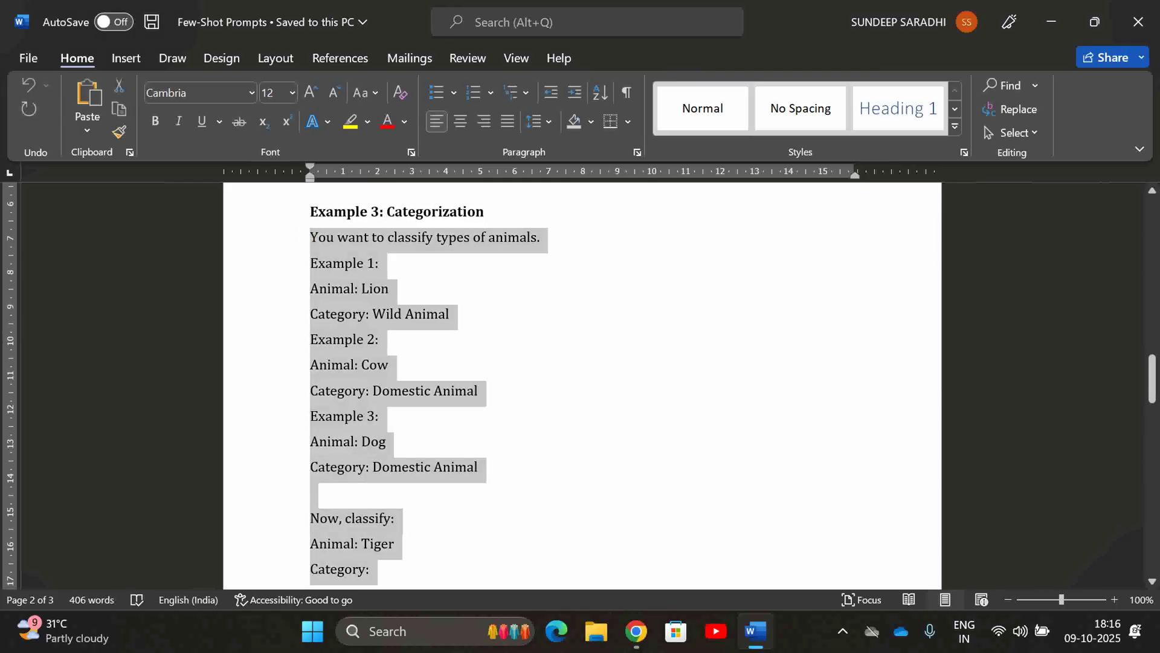
{"action": "key", "text": "alt+Tab"}
{"action": "key", "text": "ctrl+v"}
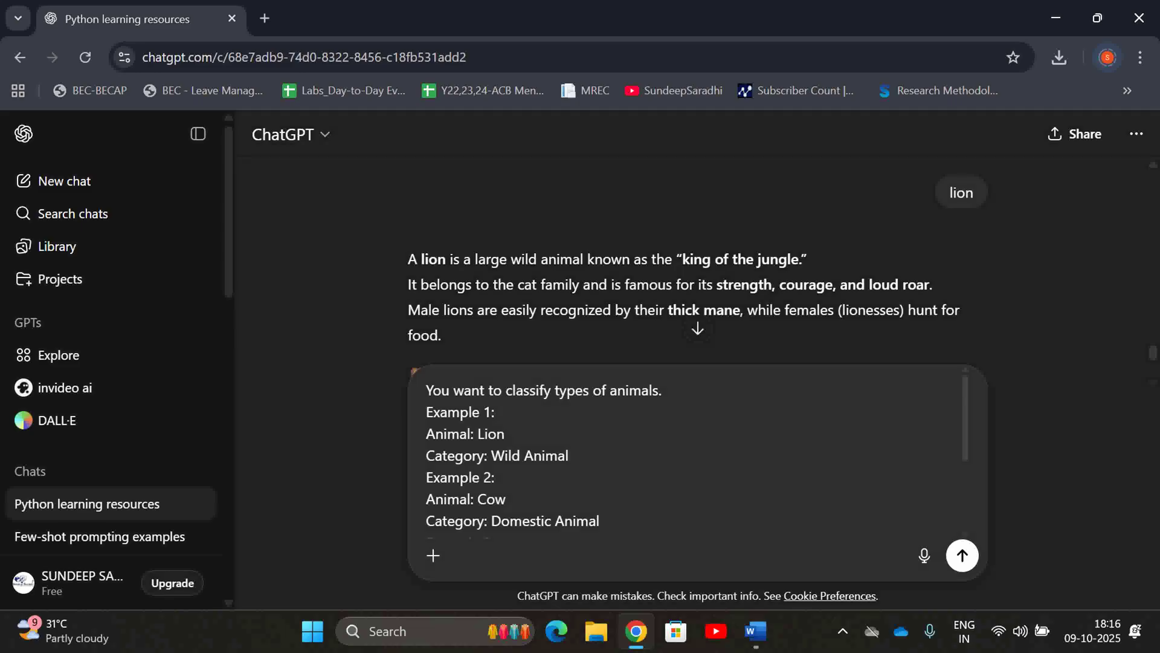
{"action": "key", "text": "Return"}
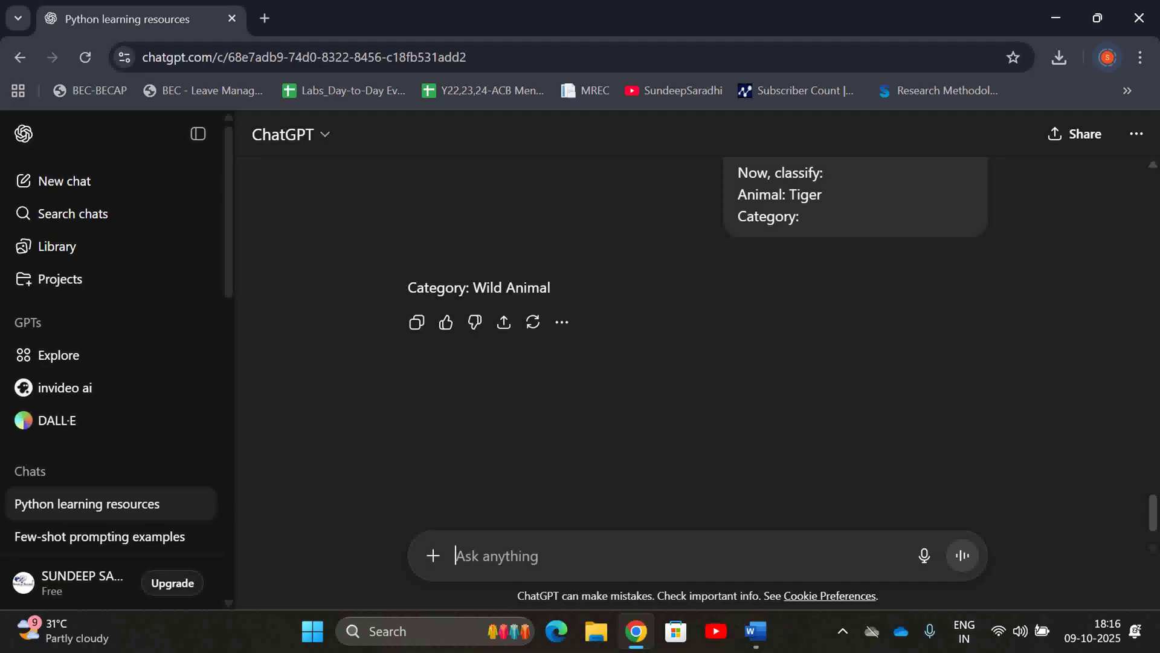
Compare ChatGPT's category reply for Tiger with the Lion, Cow and Dog examples in the submitted prompt.
{"action": "scroll", "coordinate": [698, 351], "scroll_direction": "up", "scroll_amount": 4}
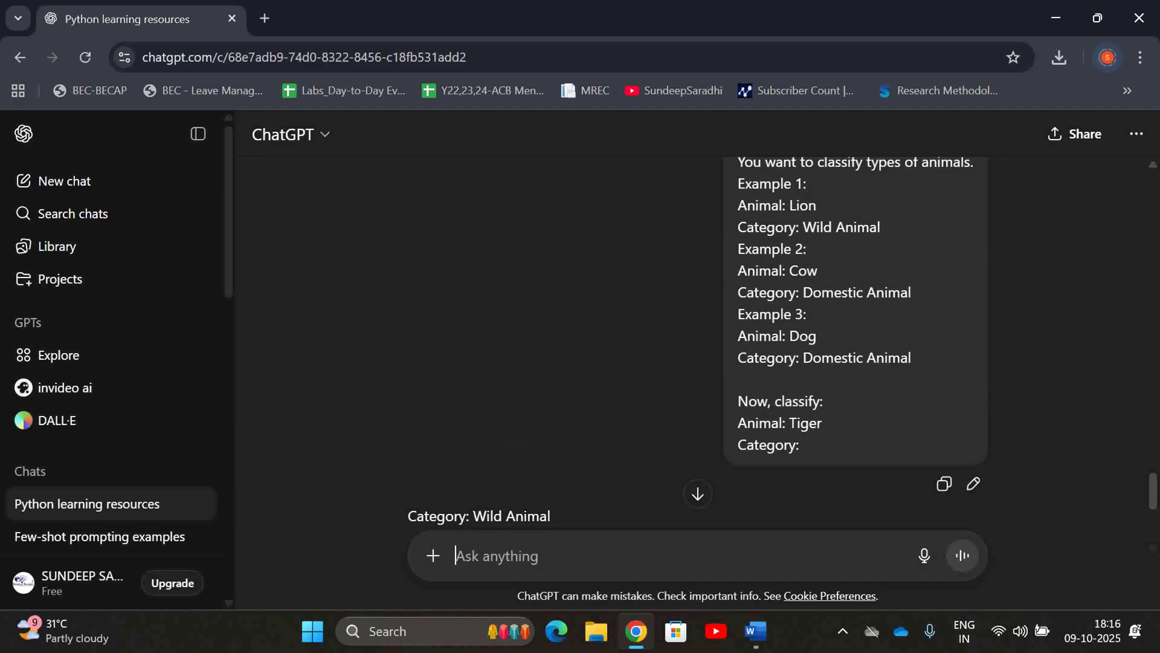
{"action": "scroll", "coordinate": [698, 350], "scroll_direction": "down", "scroll_amount": 4}
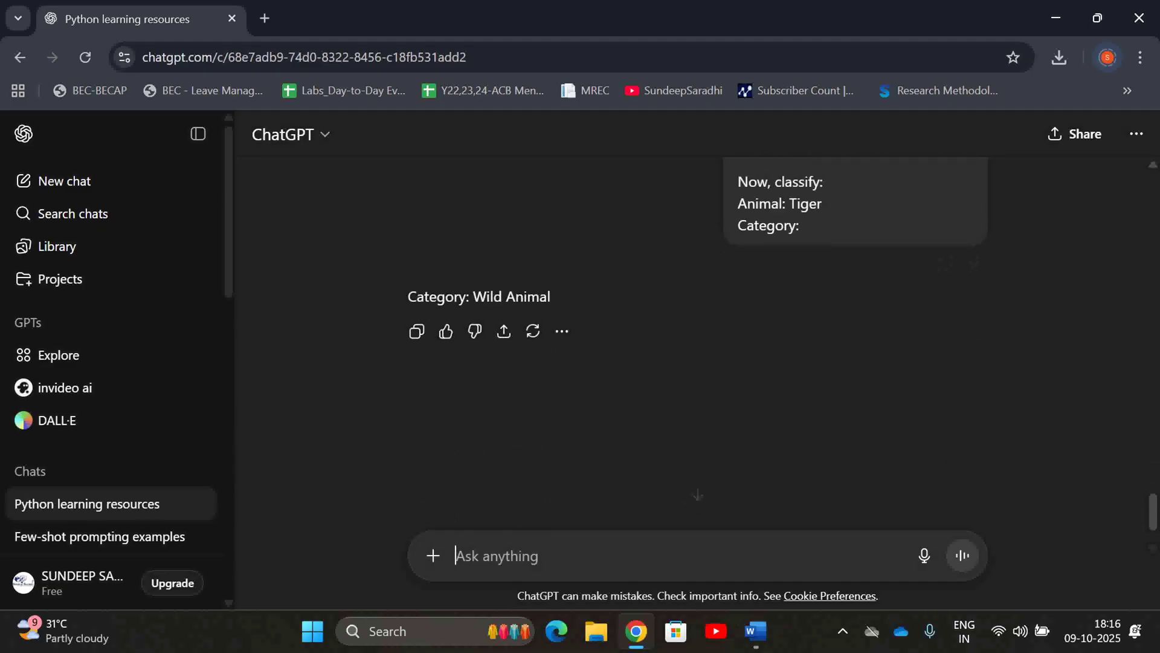
{"action": "scroll", "coordinate": [698, 351], "scroll_direction": "up", "scroll_amount": 2}
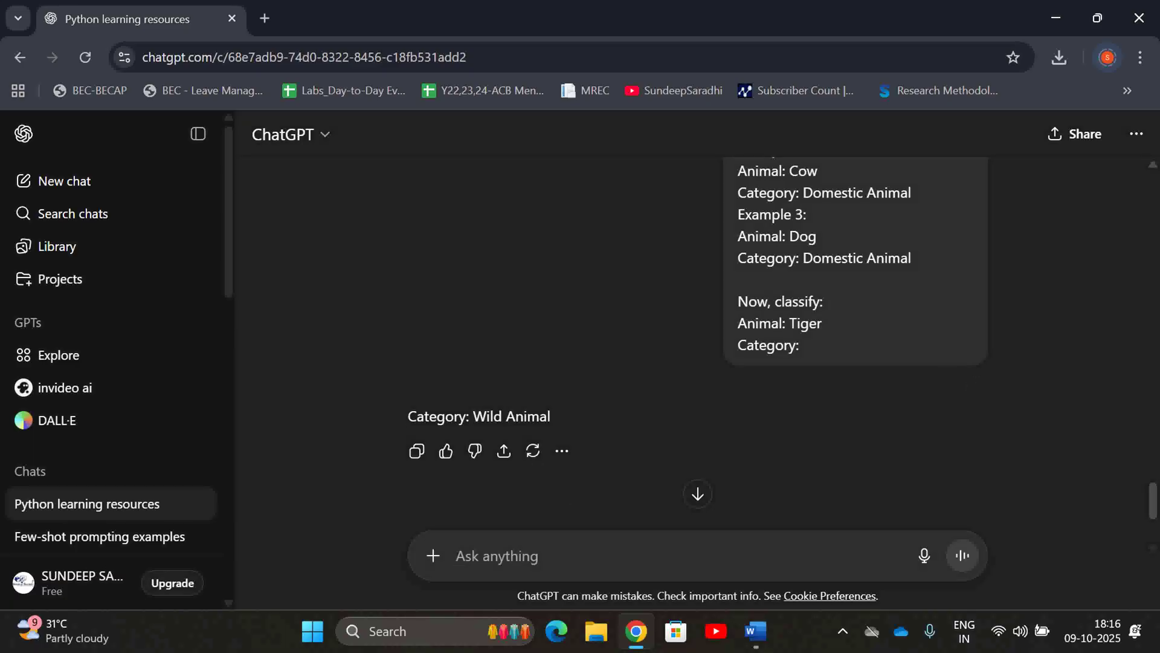
{"action": "scroll", "coordinate": [698, 350], "scroll_direction": "up", "scroll_amount": 2}
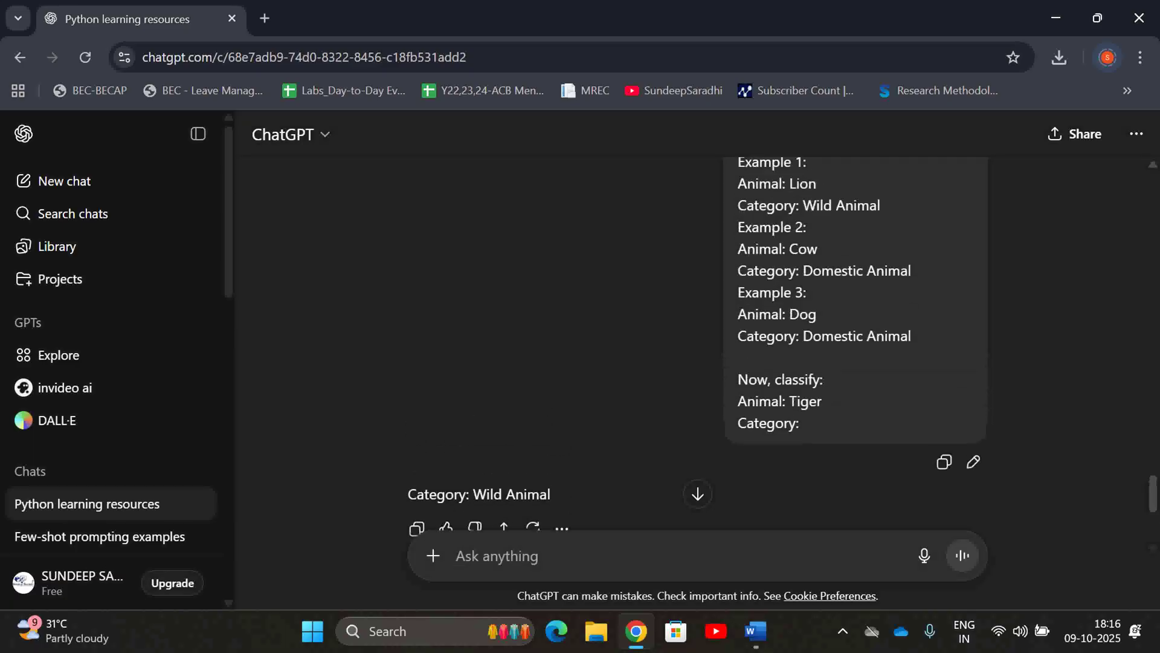
{"action": "left_click_drag", "start_coordinate": [912, 382], "coordinate": [738, 207]}
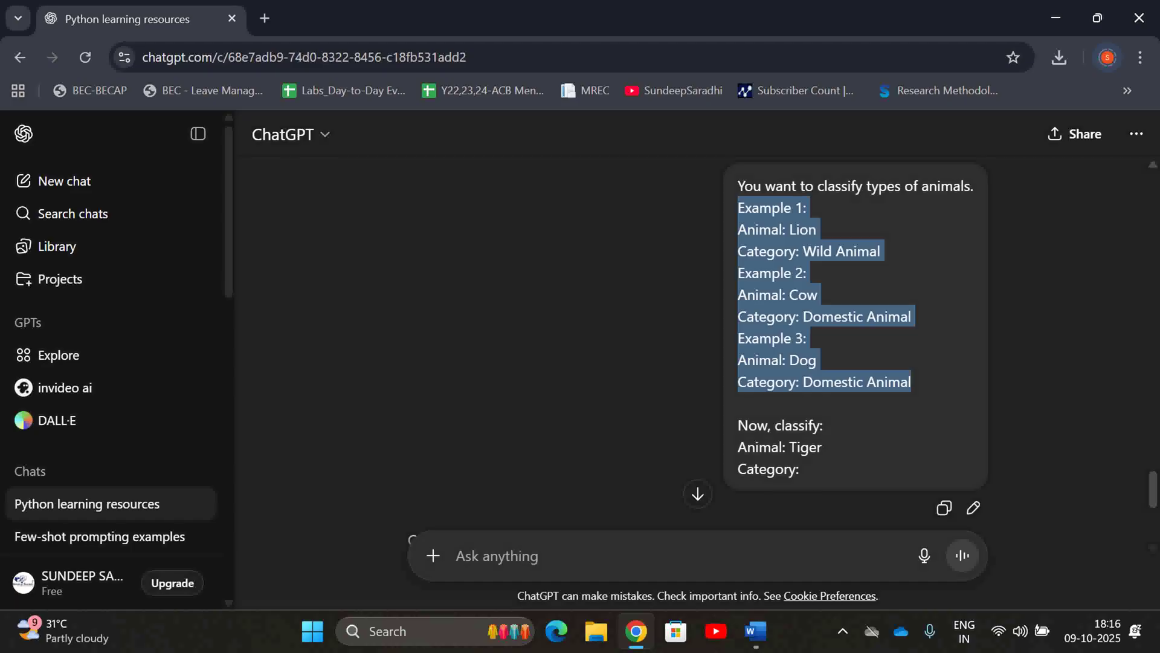
{"action": "scroll", "coordinate": [698, 350], "scroll_direction": "down", "scroll_amount": 5}
Switch to Word and copy the Email Tone Detection prompt, from "Example 1:" through the final empty "Tone:" line.
{"action": "key", "text": "alt+Tab"}
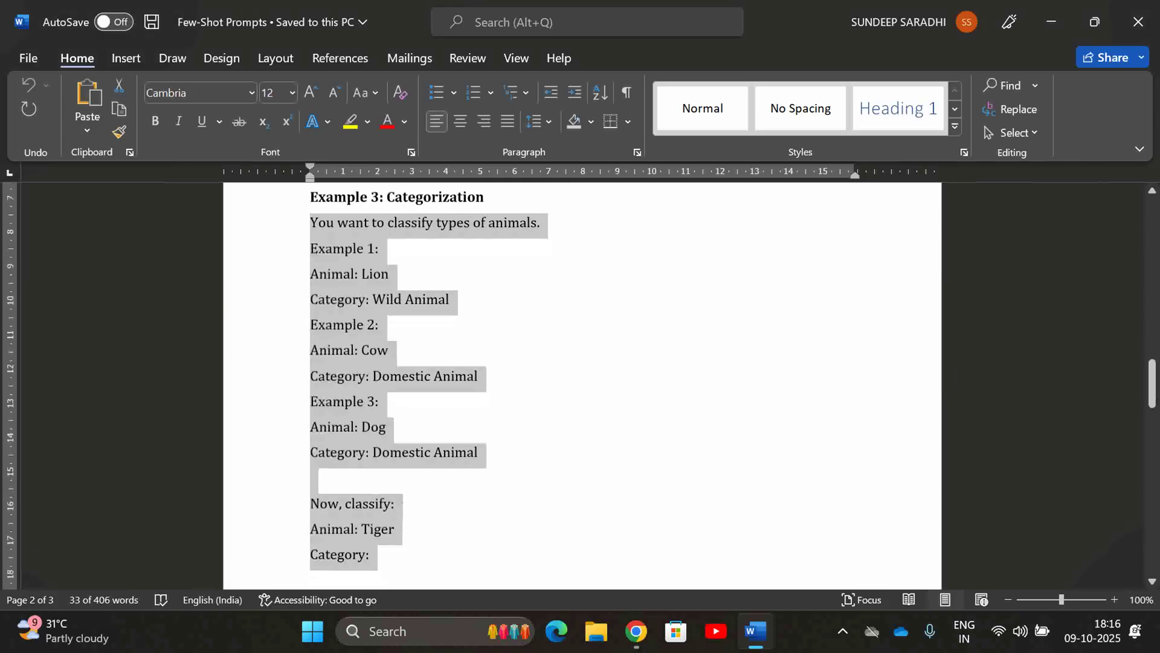
{"action": "scroll", "coordinate": [582, 387], "scroll_direction": "down", "scroll_amount": 6}
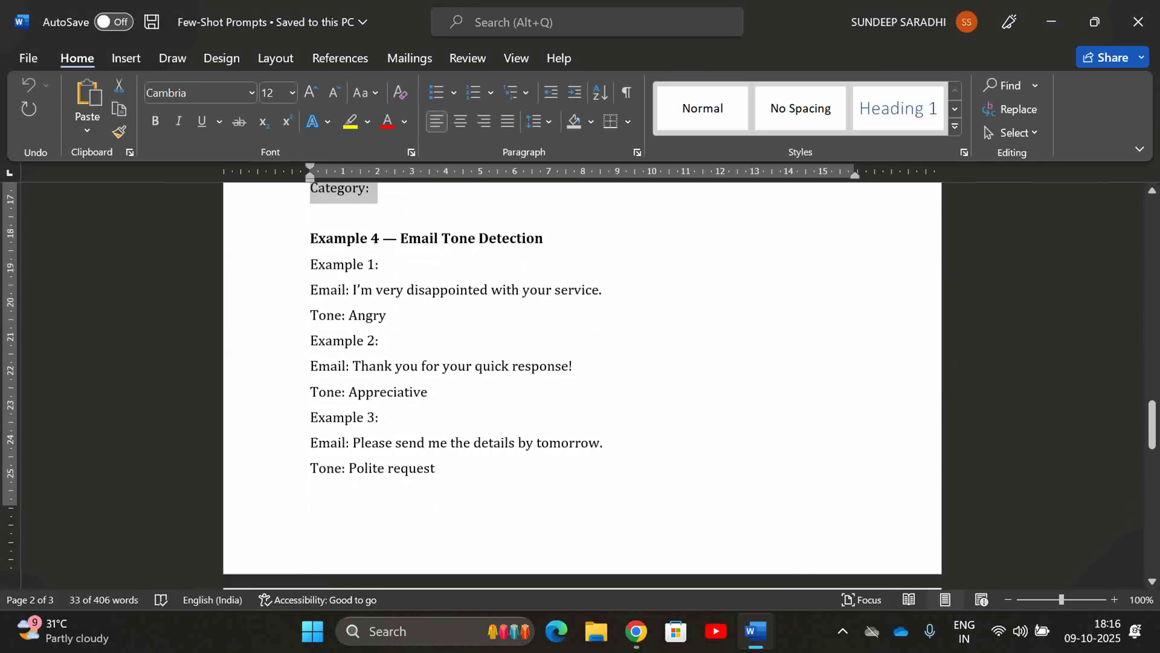
{"action": "scroll", "coordinate": [582, 375], "scroll_direction": "down", "scroll_amount": 2}
{"action": "scroll", "coordinate": [581, 374], "scroll_direction": "up", "scroll_amount": 2}
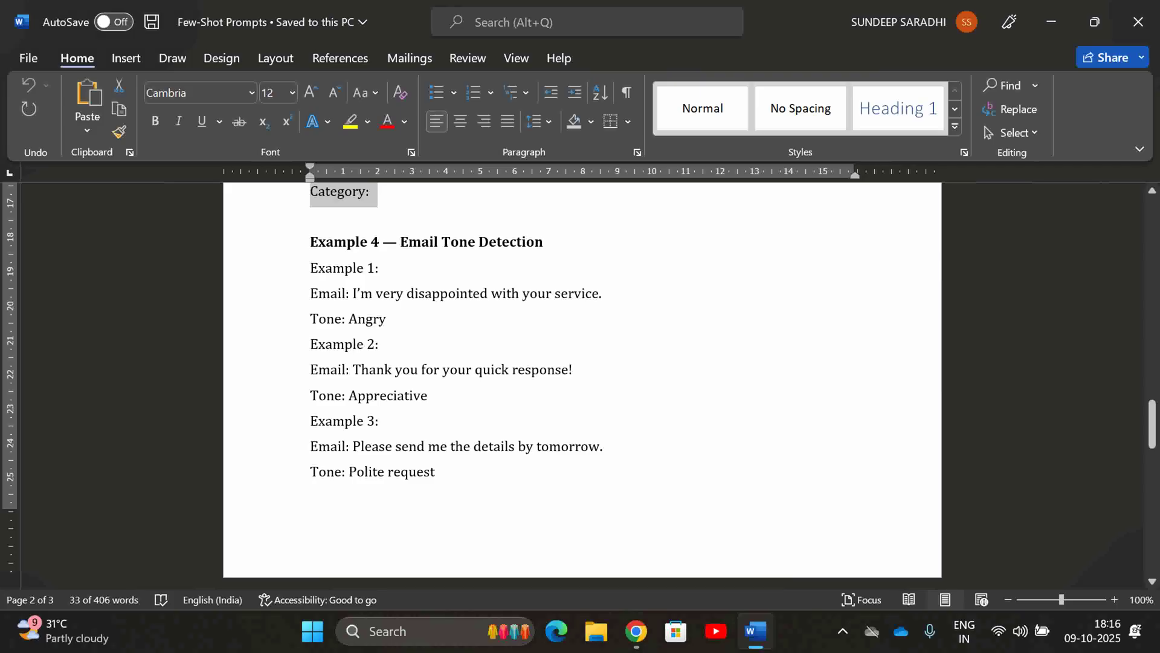
{"action": "left_click_drag", "start_coordinate": [310, 268], "coordinate": [354, 387]}
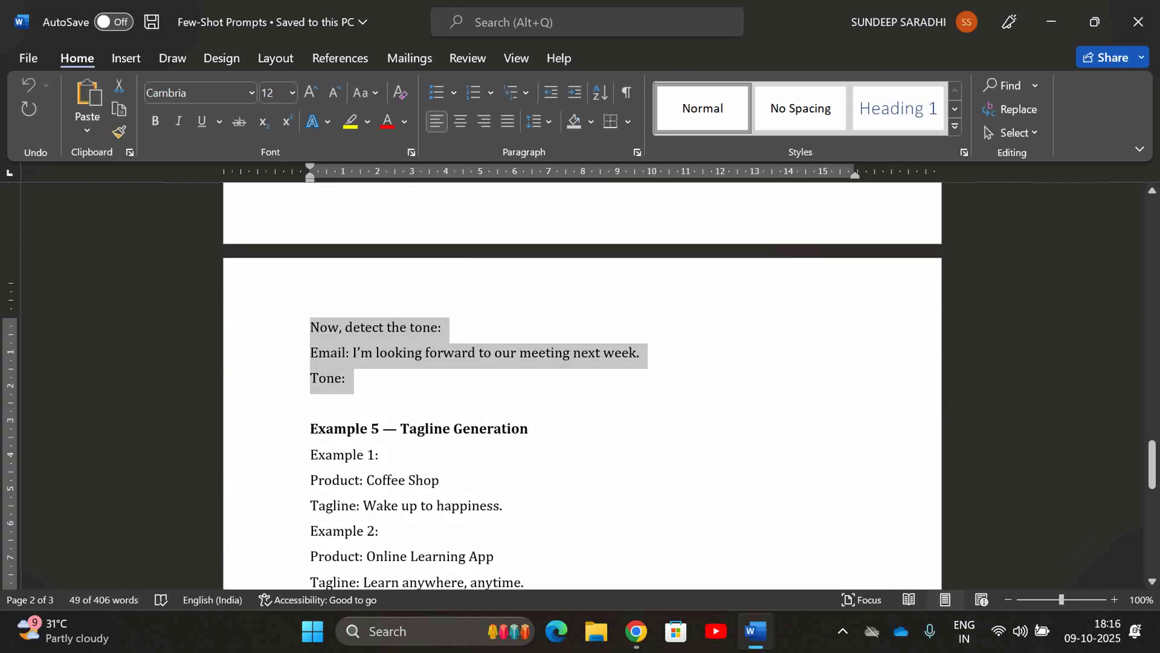
Switch to ChatGPT, paste the Email Tone Detection prompt into the message and check it through its final line.
{"action": "key", "text": "alt+Tab"}
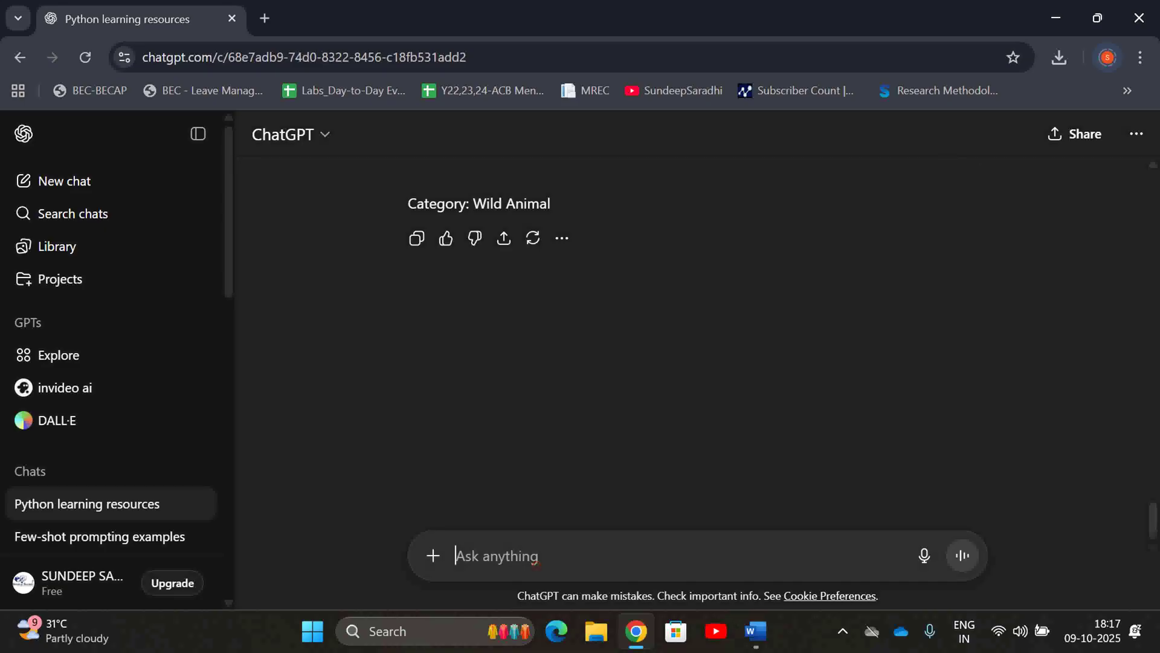
{"action": "key", "text": "ctrl+v"}
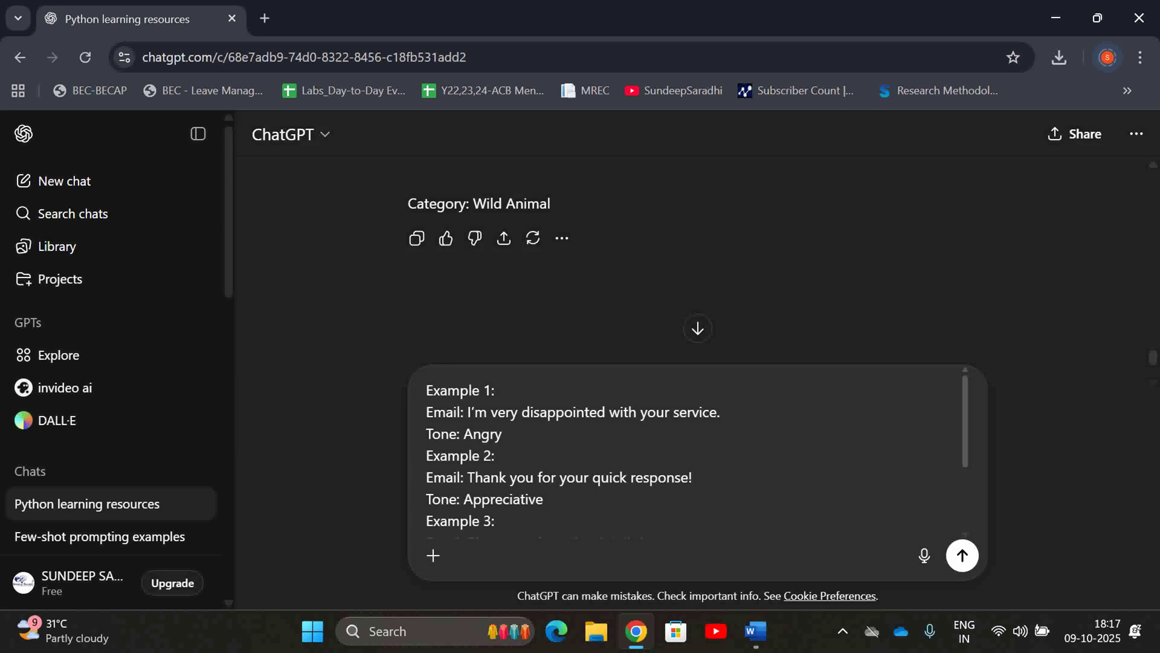
{"action": "scroll", "coordinate": [686, 459], "scroll_direction": "down", "scroll_amount": 1}
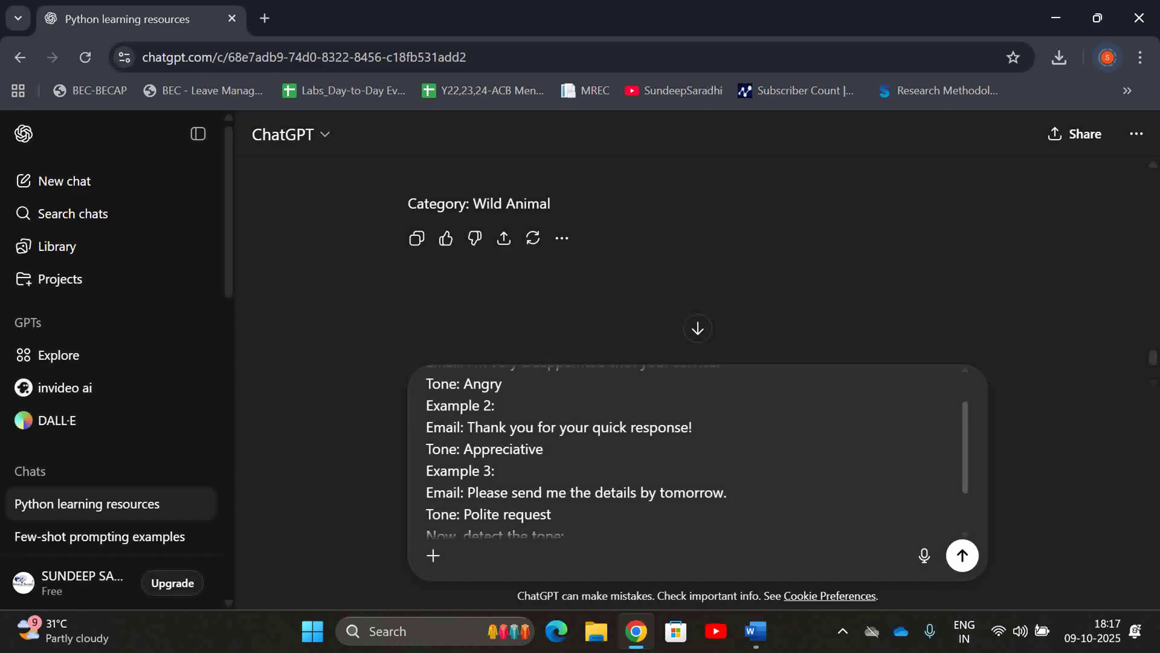
{"action": "scroll", "coordinate": [686, 459], "scroll_direction": "down", "scroll_amount": 2}
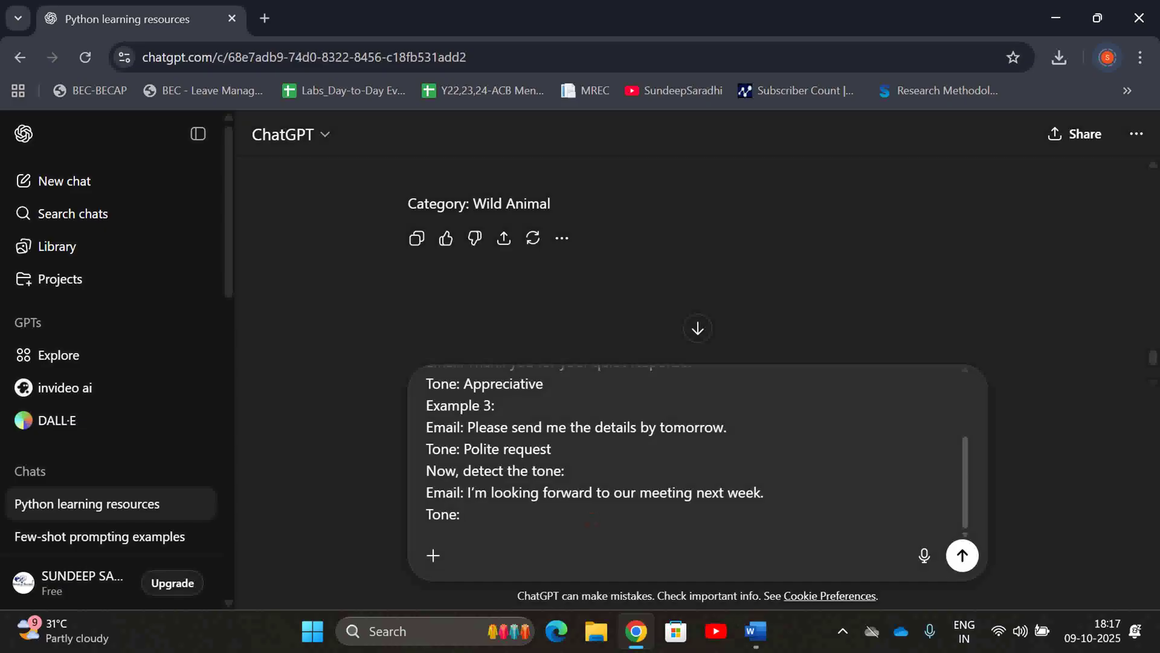
Submit the Email Tone Detection prompt in ChatGPT, and switch to Word to bring up Example 5, Tagline Generation.
{"action": "key", "text": "Return"}
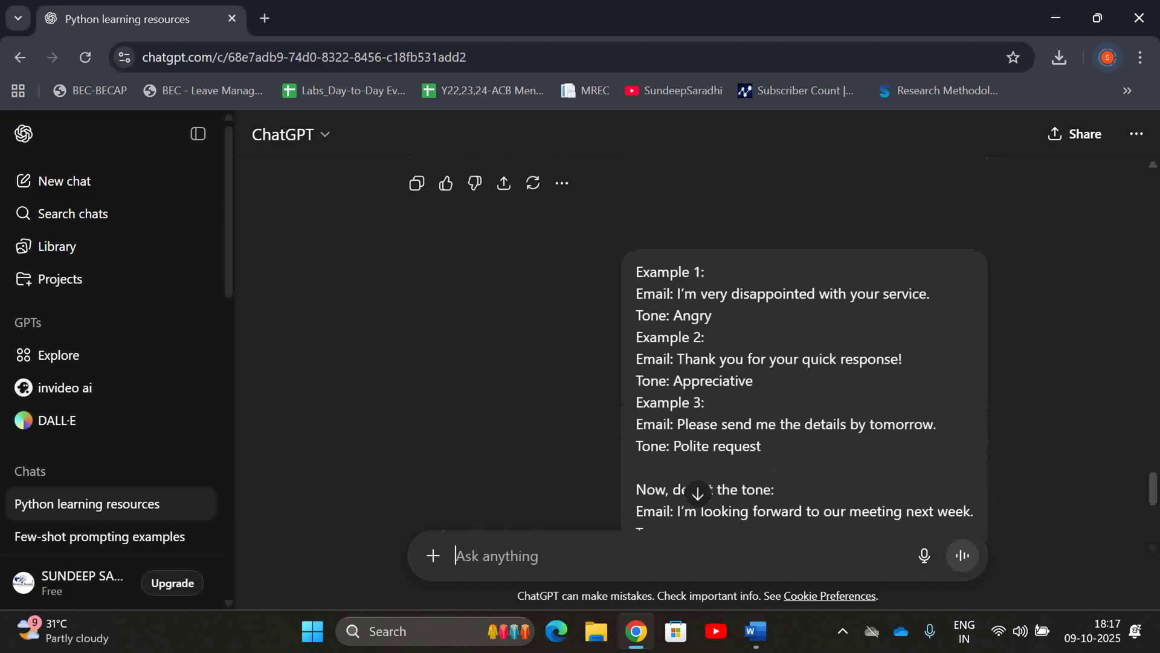
{"action": "key", "text": "alt+Tab"}
{"action": "scroll", "coordinate": [580, 387], "scroll_direction": "down", "scroll_amount": 4}
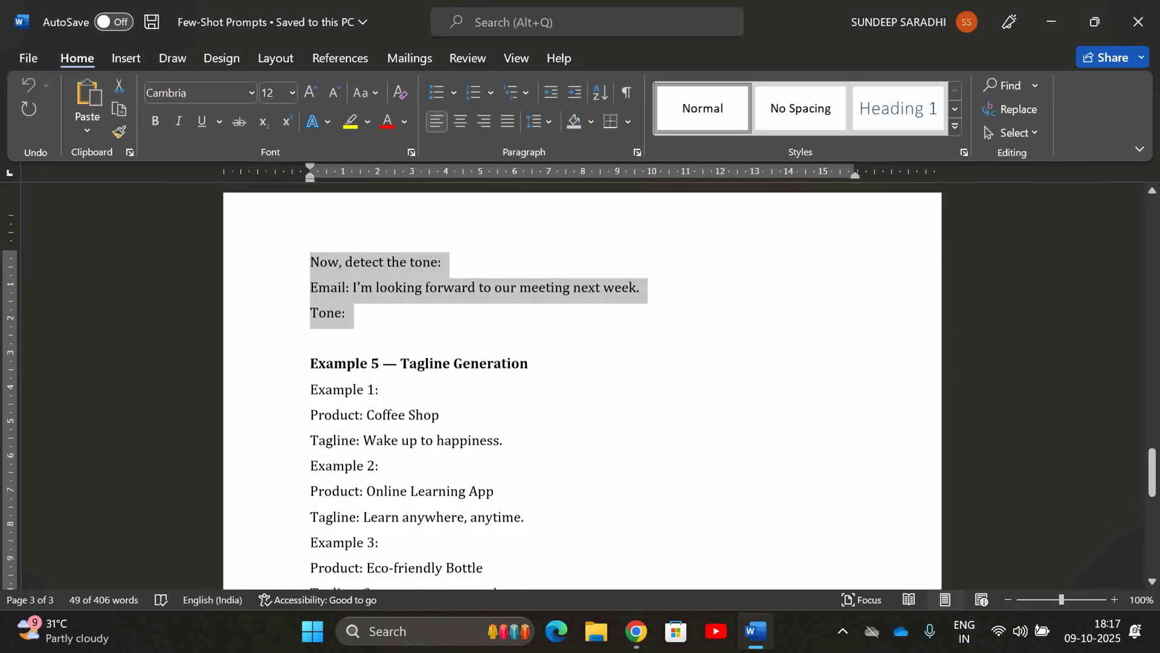
{"action": "scroll", "coordinate": [580, 387], "scroll_direction": "down", "scroll_amount": 2}
{"action": "scroll", "coordinate": [580, 386], "scroll_direction": "down", "scroll_amount": 2}
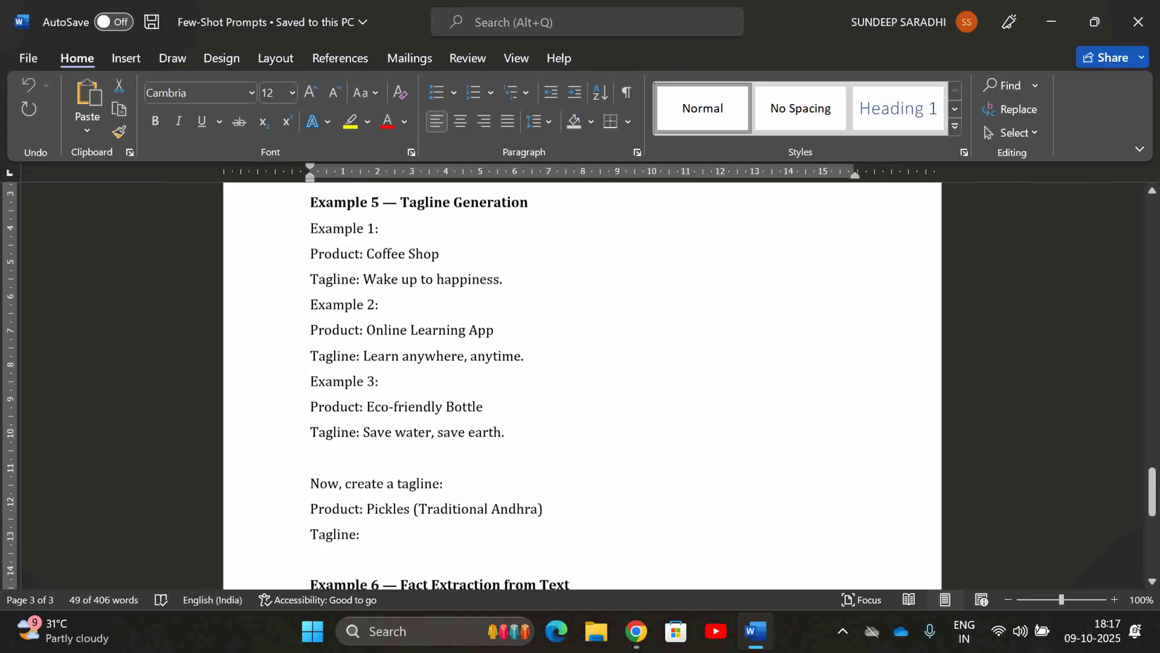
{"action": "scroll", "coordinate": [581, 387], "scroll_direction": "up", "scroll_amount": 1}
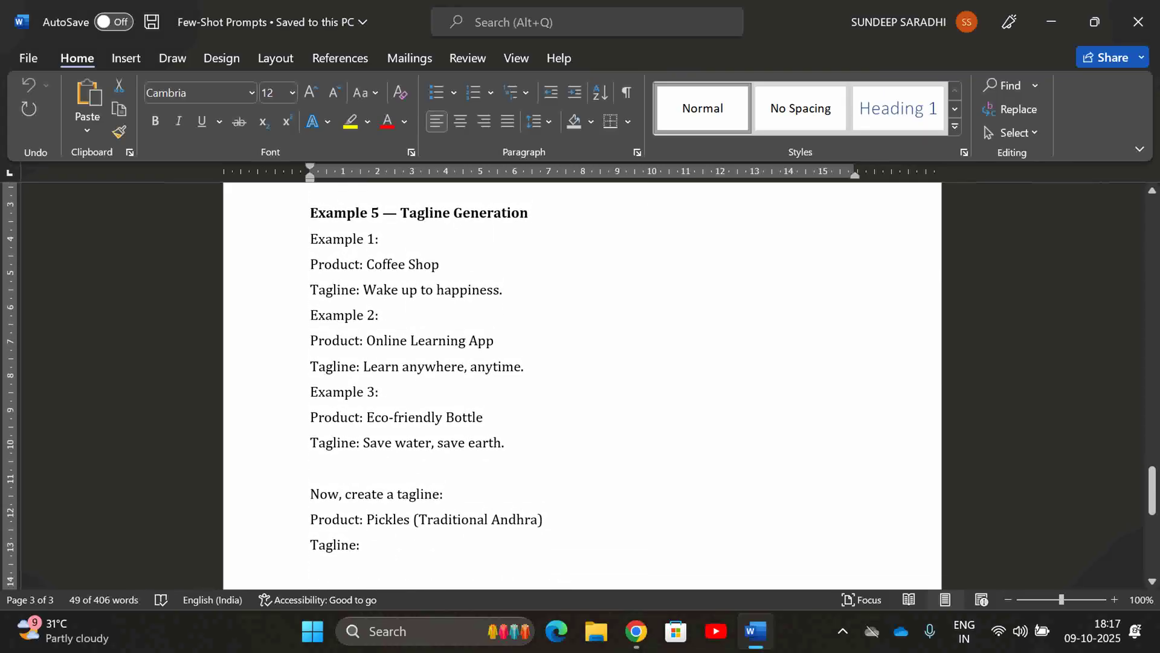
Switch to ChatGPT and submit the plain prompt "tagline for coffee shop" without any examples.
{"action": "key", "text": "alt+Tab"}
{"action": "key", "text": "alt+Tab"}
{"action": "key", "text": "alt+Tab"}
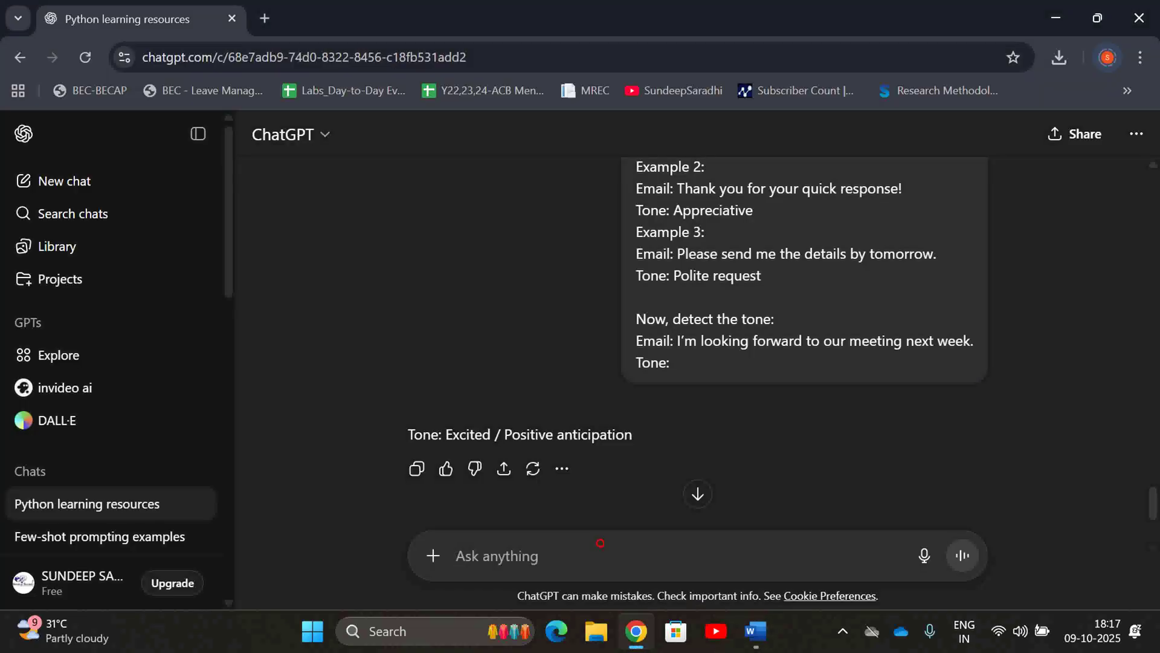
{"action": "type", "text": "tagline"}
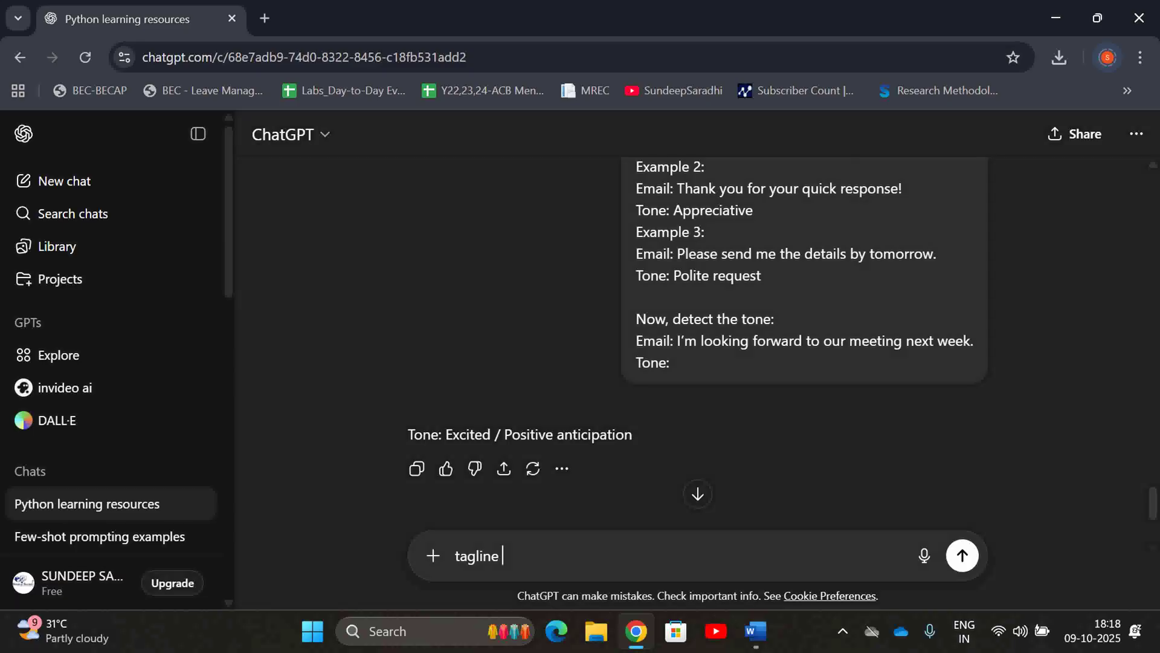
{"action": "key", "text": "alt+Tab"}
{"action": "key", "text": "alt+Tab"}
{"action": "type", "text": "for coffee shop"}
{"action": "key", "text": "Return"}
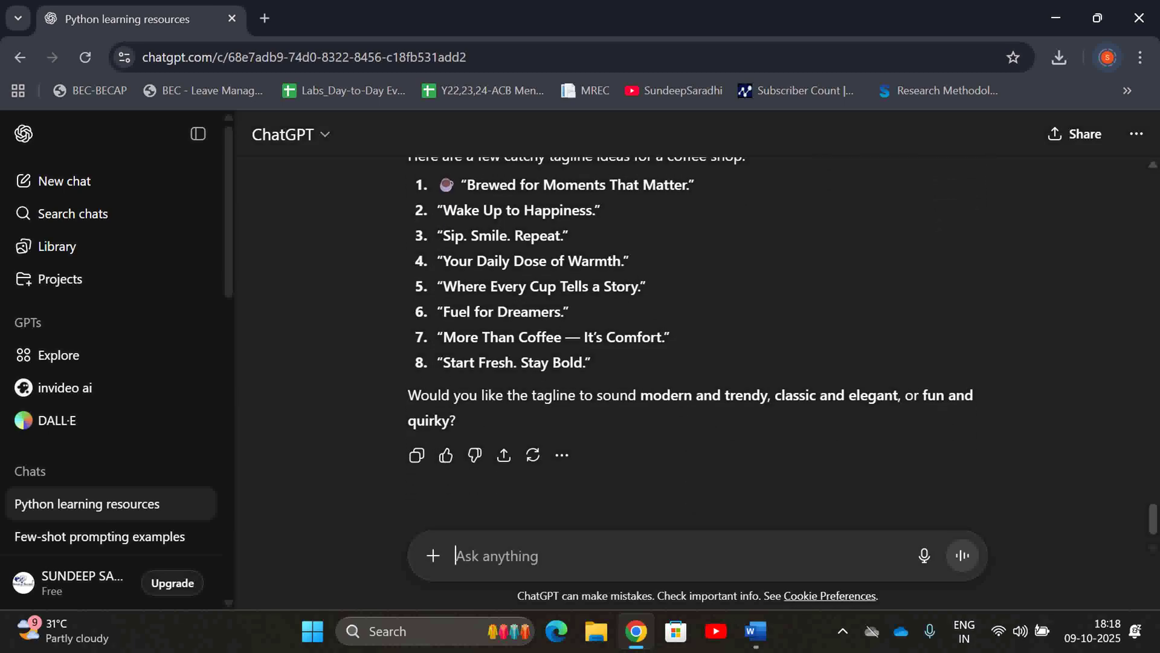
Copy Word's Tagline Generation prompt, from "Example 1:" through the final empty "Tagline:" line, and submit it in the ChatGPT chat.
{"action": "key", "text": "alt+Tab"}
{"action": "left_click_drag", "start_coordinate": [310, 238], "coordinate": [366, 545]}
{"action": "key", "text": "ctrl+c"}
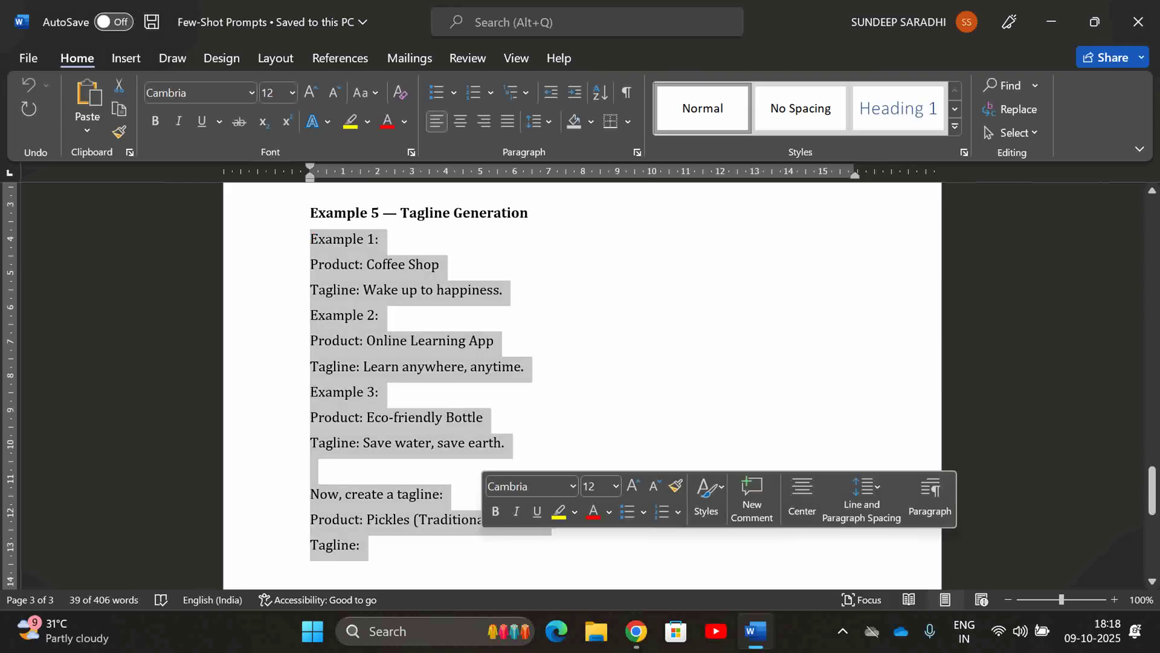
{"action": "key", "text": "alt+Tab"}
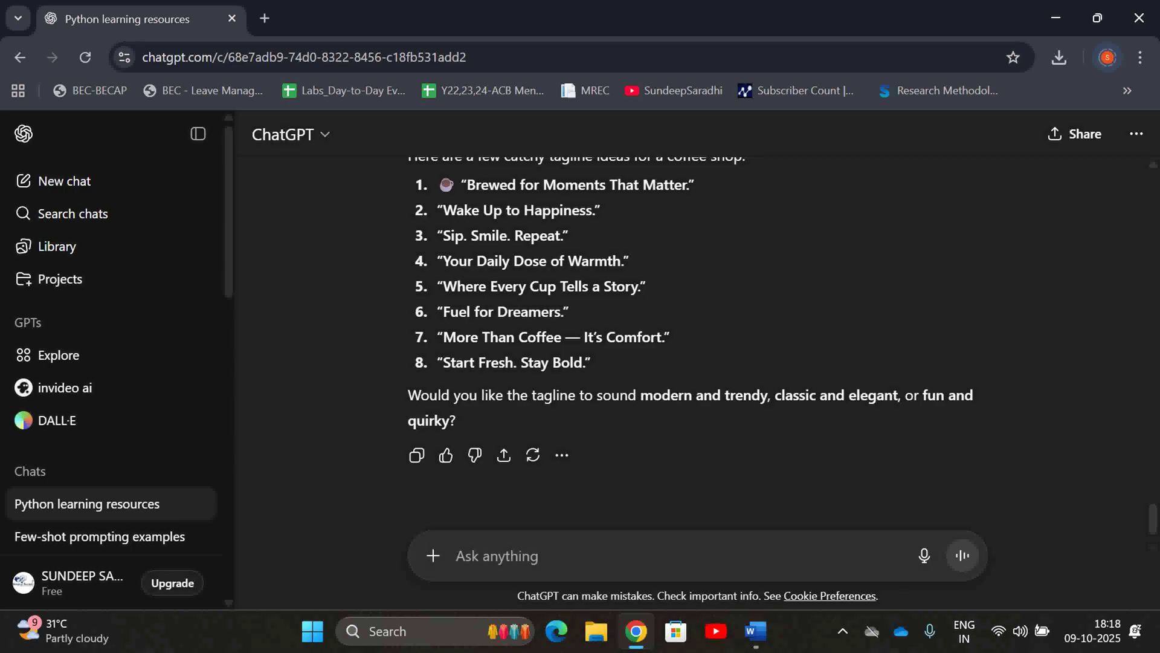
{"action": "key", "text": "ctrl+v"}
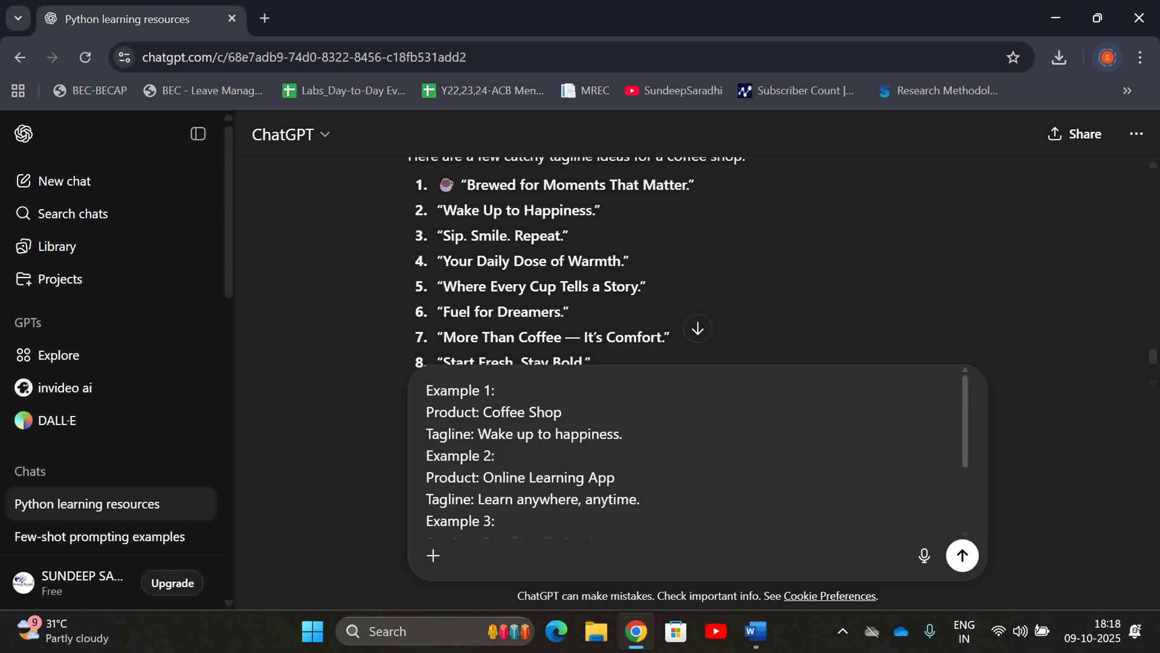
{"action": "scroll", "coordinate": [689, 453], "scroll_direction": "down", "scroll_amount": 1}
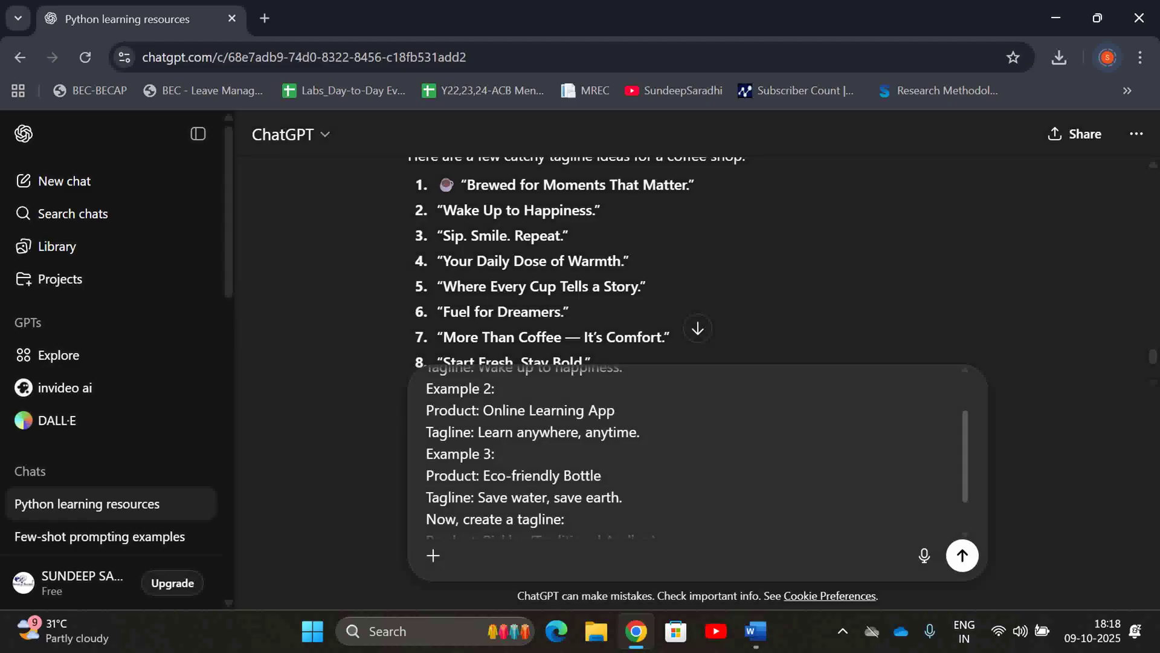
{"action": "scroll", "coordinate": [689, 453], "scroll_direction": "down", "scroll_amount": 2}
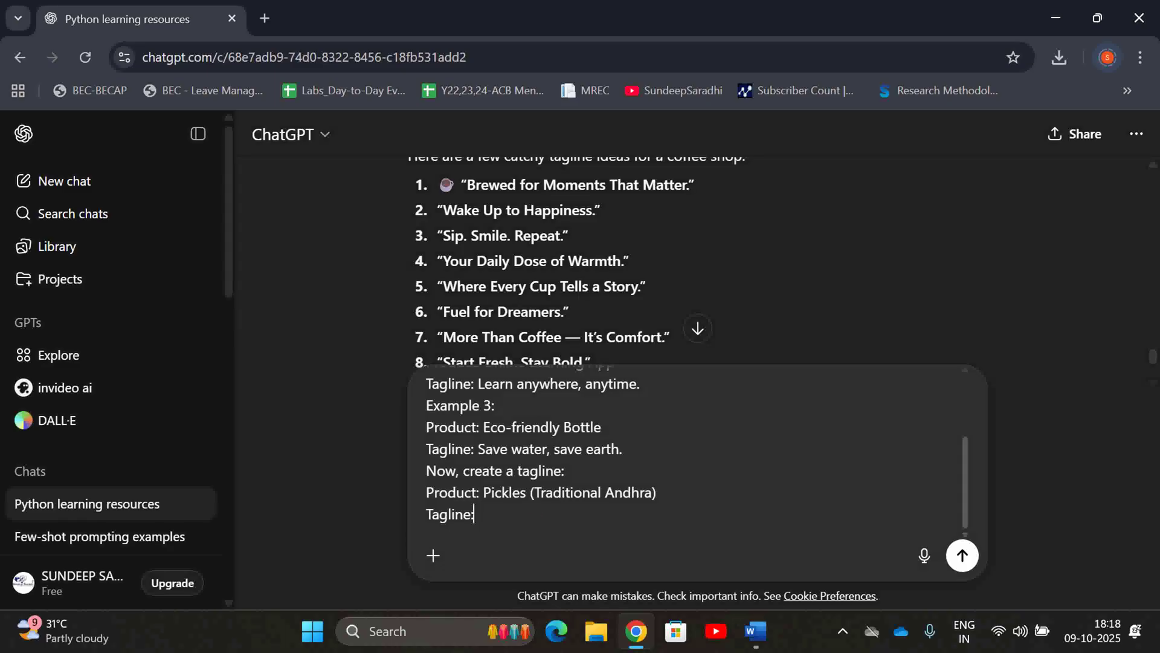
{"action": "key", "text": "Return"}
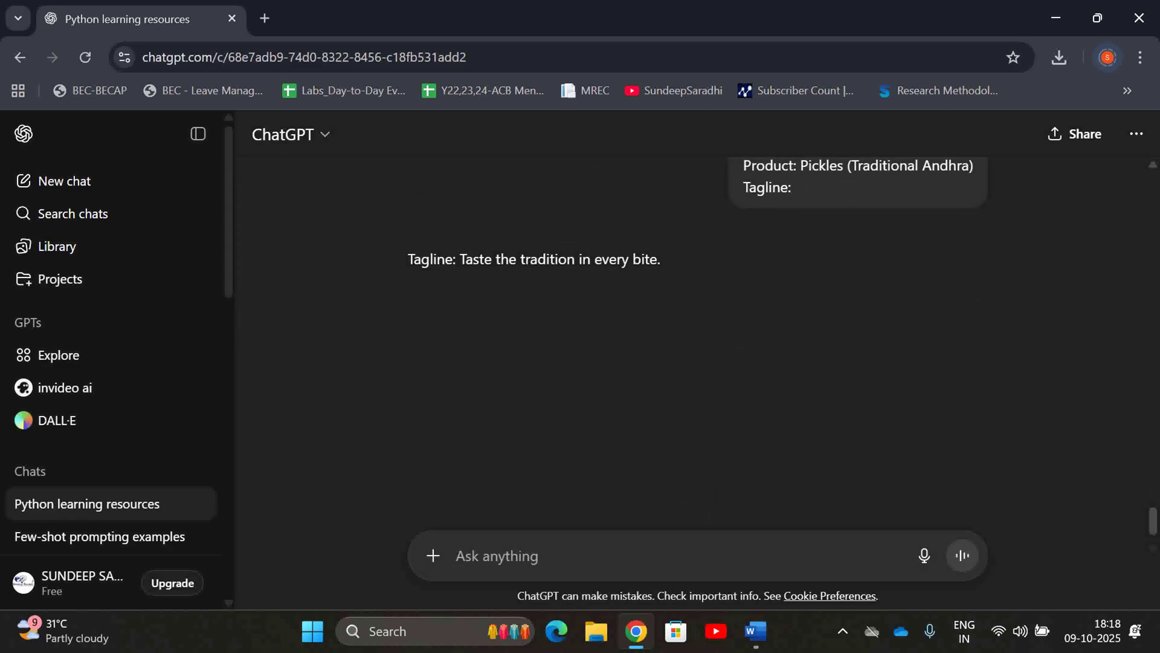
Compare ChatGPT's tagline reply with the example taglines and the Pickles (Traditional Andhra) product line in the submitted prompt.
{"action": "left_click_drag", "start_coordinate": [460, 259], "coordinate": [662, 259]}
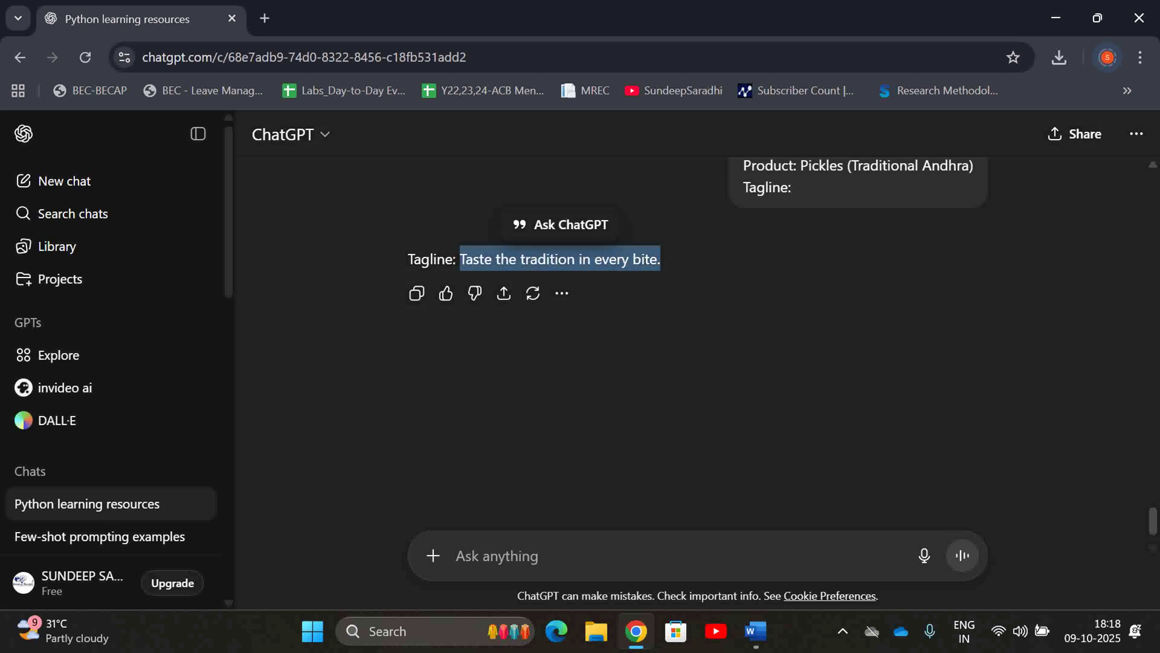
{"action": "scroll", "coordinate": [695, 339], "scroll_direction": "up", "scroll_amount": 3}
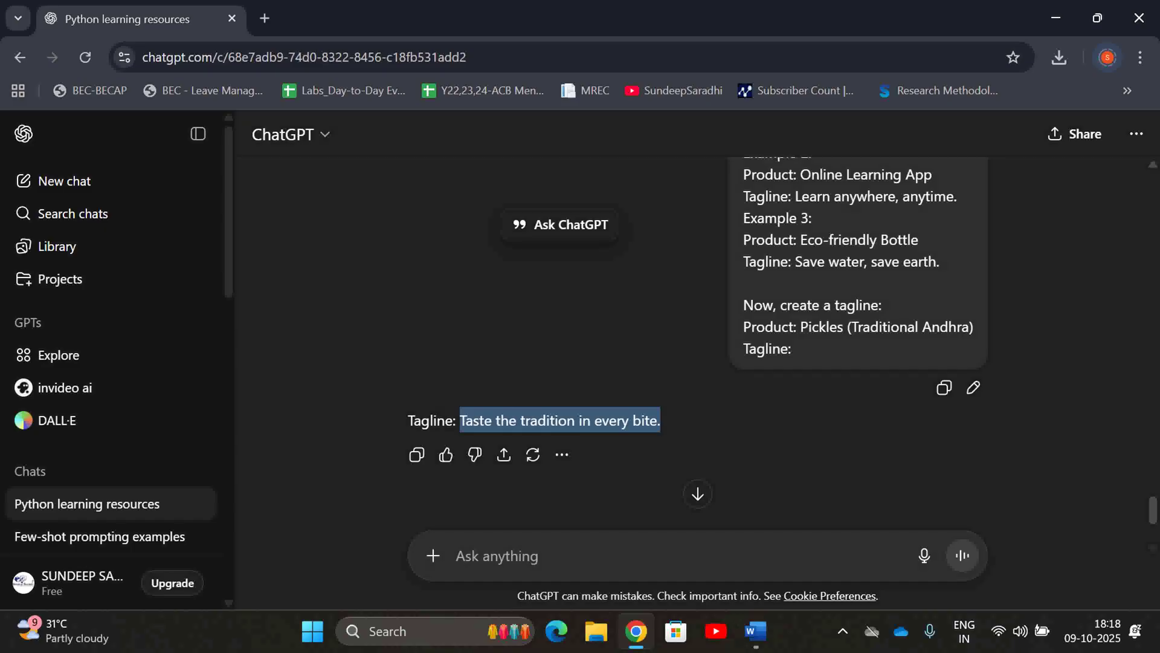
{"action": "double_click", "coordinate": [744, 327]}
{"action": "left_click", "coordinate": [827, 350]}
{"action": "left_click", "coordinate": [698, 494]}
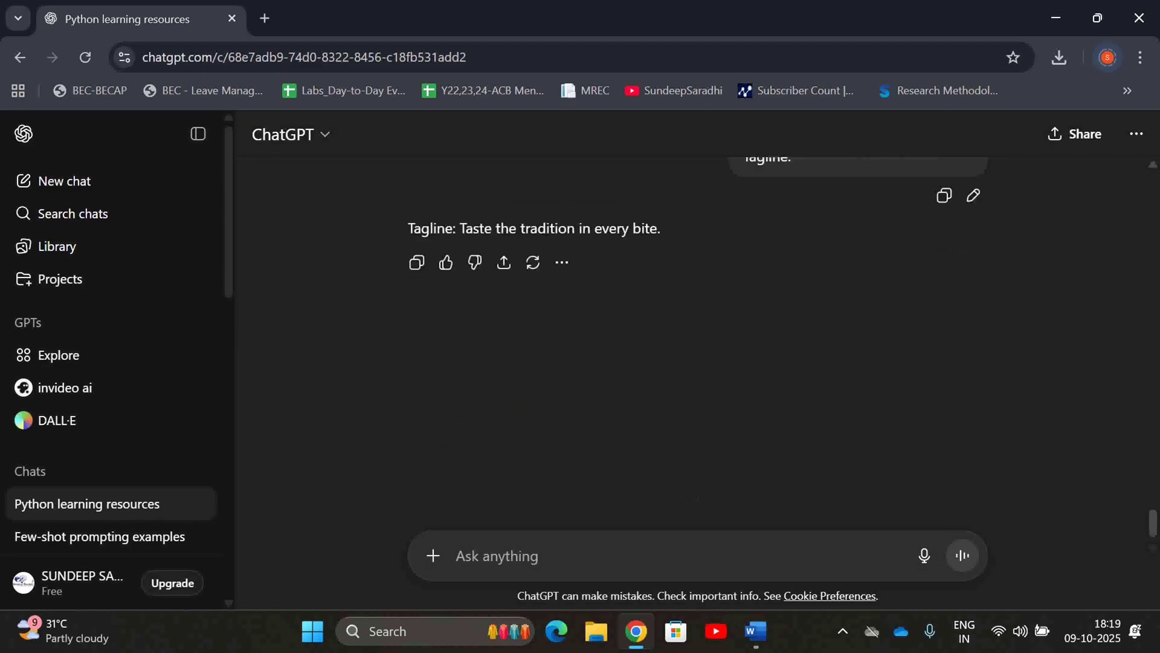
Switch to Word and copy the Example 6 Fact Extraction prompt, from "Example 1:" through the final empty "Fact:" line.
{"action": "key", "text": "alt+Tab"}
{"action": "scroll", "coordinate": [580, 374], "scroll_direction": "down", "scroll_amount": 3}
{"action": "scroll", "coordinate": [580, 375], "scroll_direction": "down", "scroll_amount": 2}
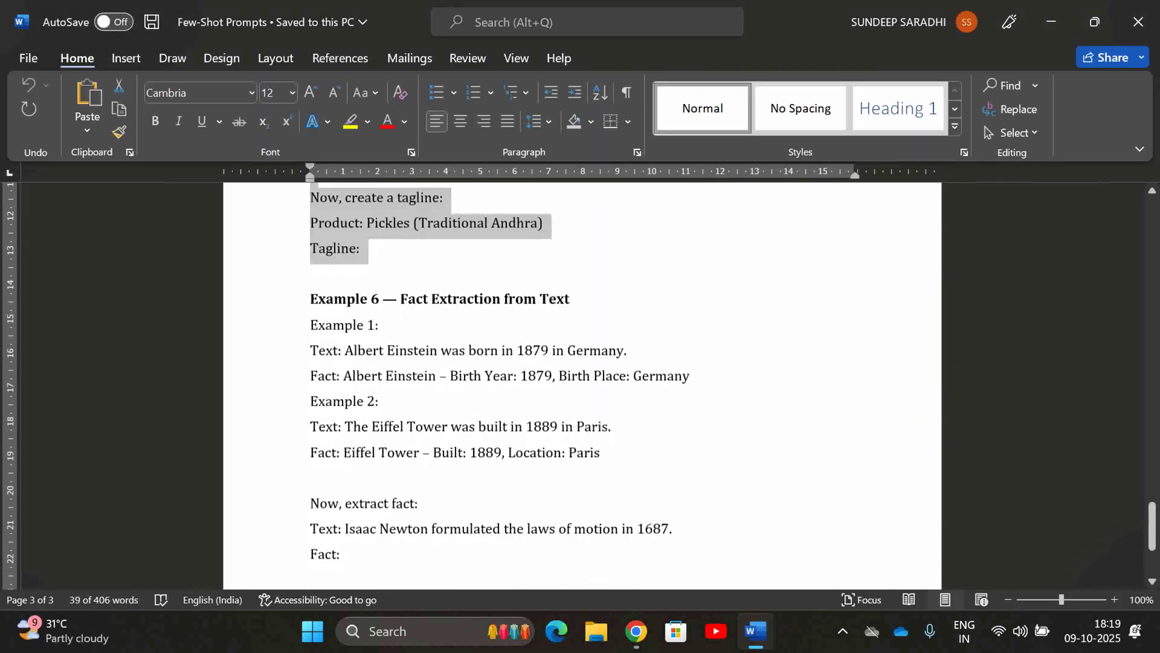
{"action": "scroll", "coordinate": [580, 375], "scroll_direction": "down", "scroll_amount": 1}
{"action": "scroll", "coordinate": [580, 375], "scroll_direction": "down", "scroll_amount": 1}
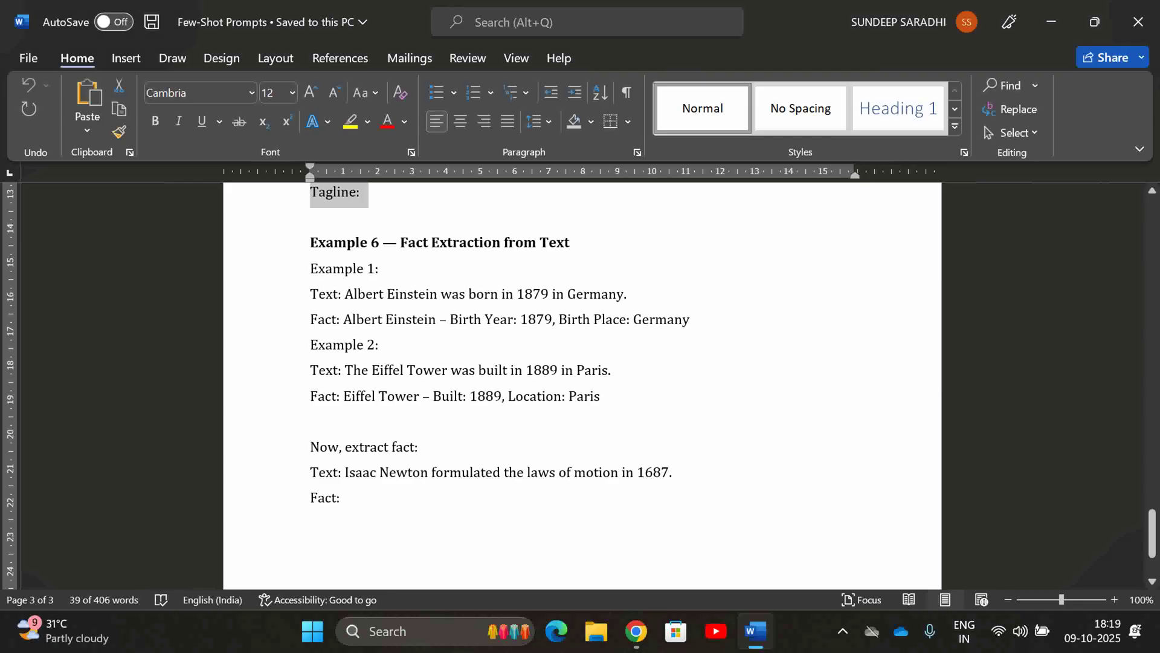
{"action": "left_click_drag", "start_coordinate": [310, 266], "coordinate": [341, 497]}
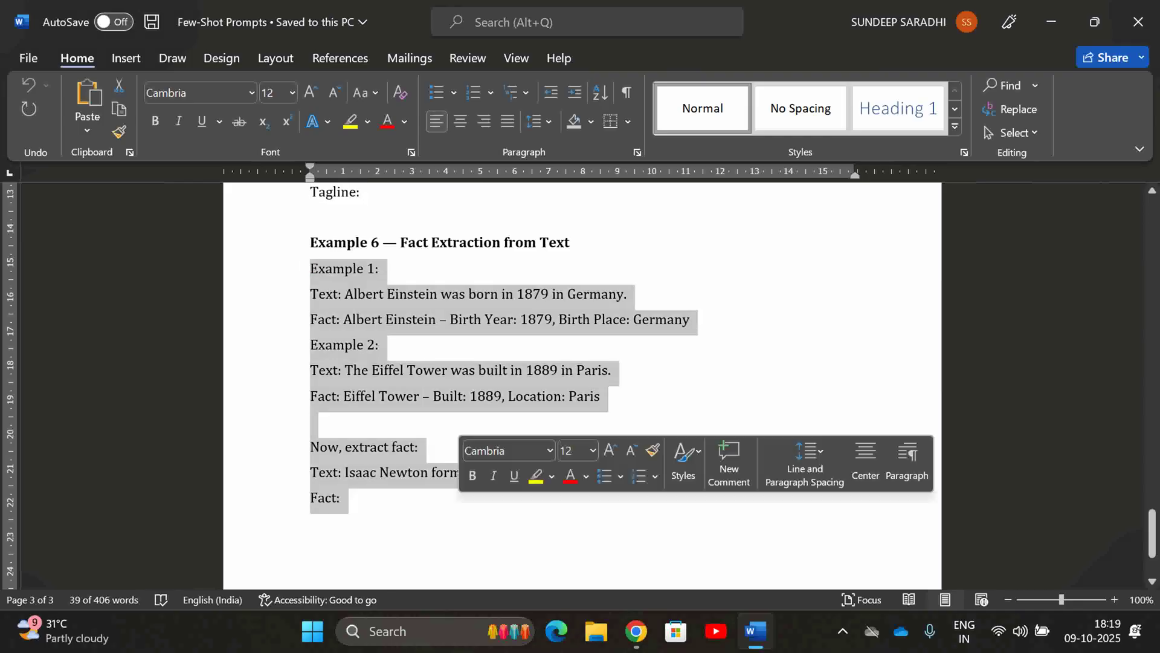
Switch to ChatGPT, paste the Fact Extraction prompt, check its Isaac Newton line and submit it.
{"action": "key", "text": "alt+Tab"}
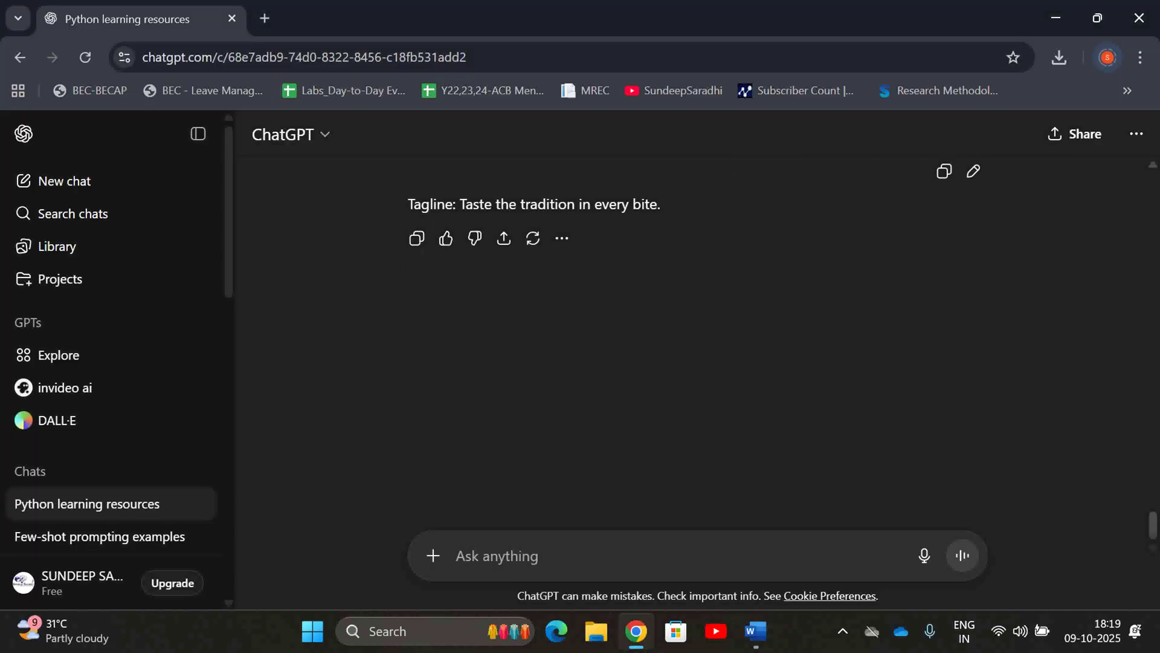
{"action": "left_click", "coordinate": [564, 546]}
{"action": "key", "text": "ctrl+v"}
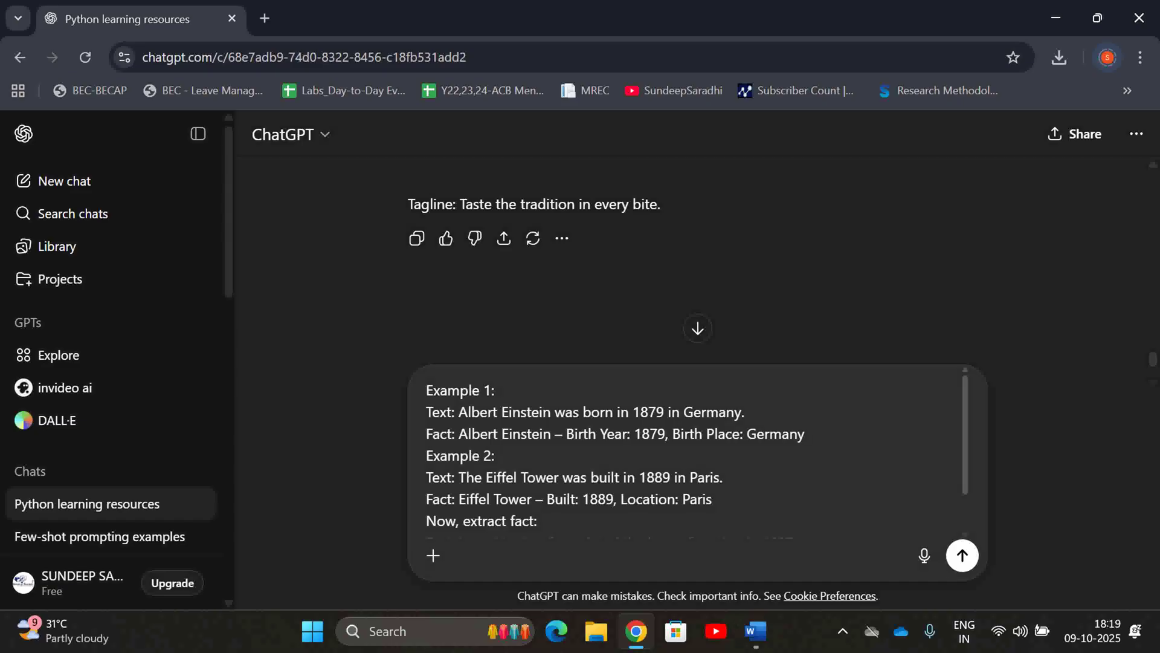
{"action": "scroll", "coordinate": [695, 460], "scroll_direction": "down", "scroll_amount": 1}
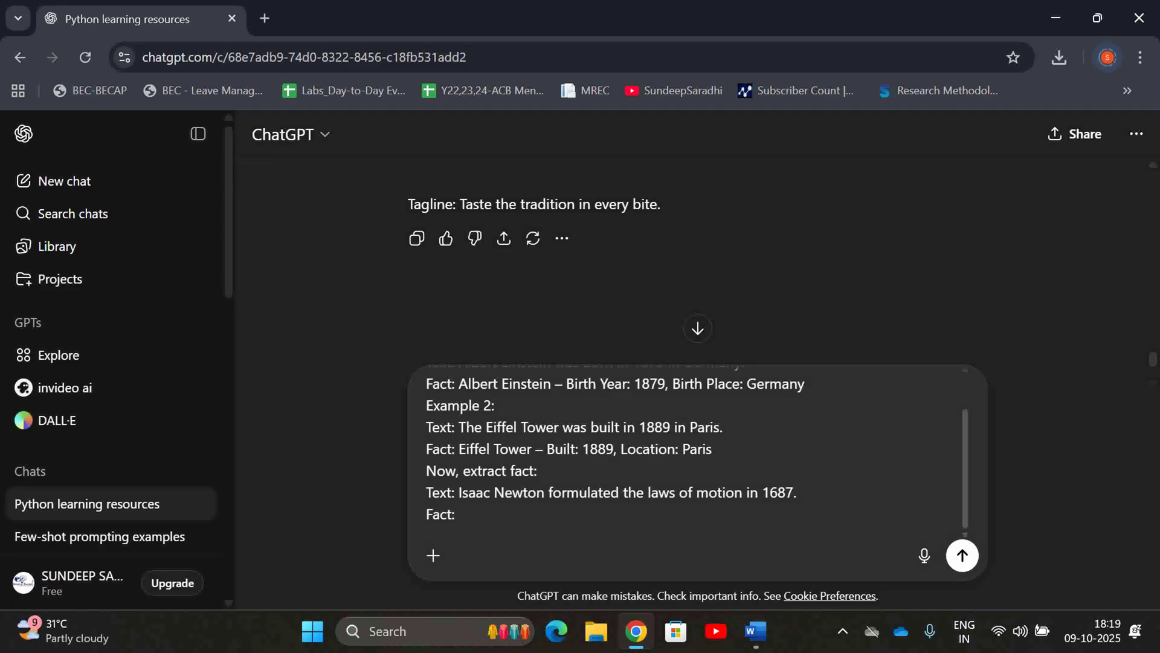
{"action": "key", "text": "alt+Tab"}
{"action": "scroll", "coordinate": [492, 336], "scroll_direction": "down", "scroll_amount": 2}
{"action": "key", "text": "alt+Tab"}
{"action": "left_click_drag", "start_coordinate": [458, 493], "coordinate": [793, 493]}
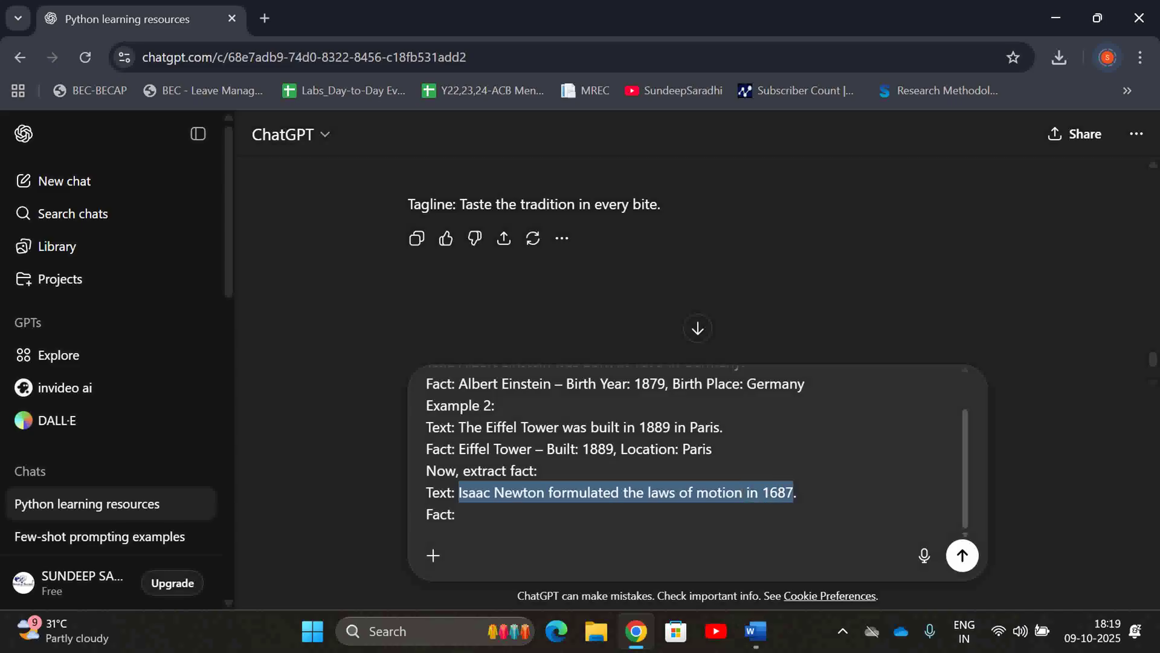
{"action": "left_click", "coordinate": [456, 514]}
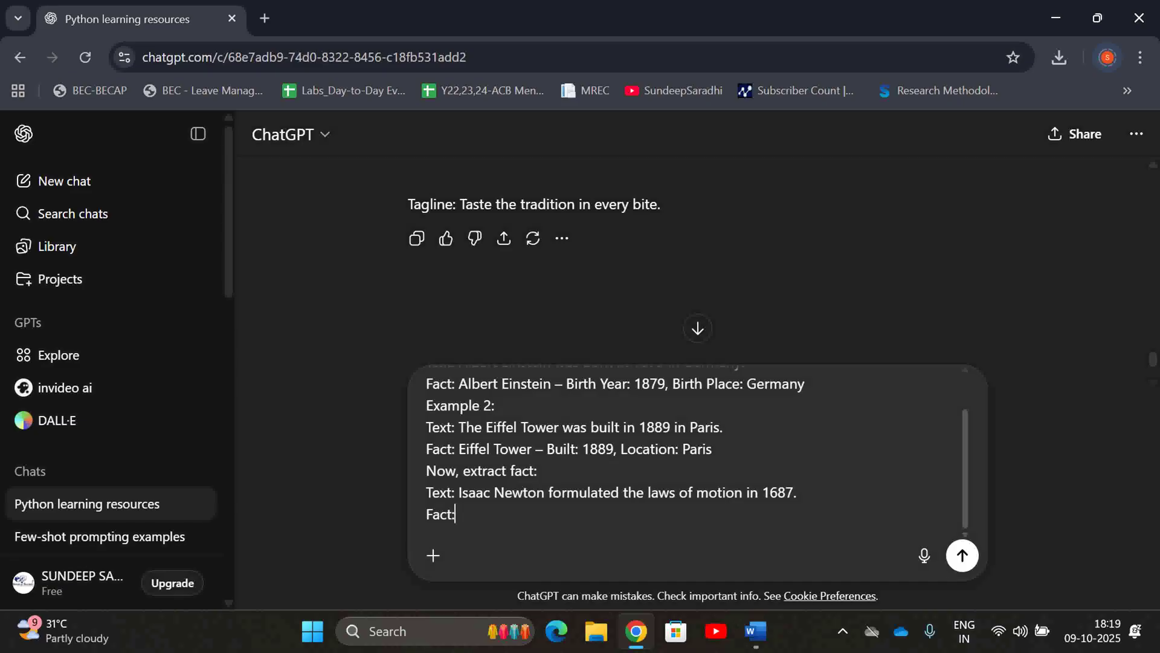
{"action": "key", "text": "Return"}
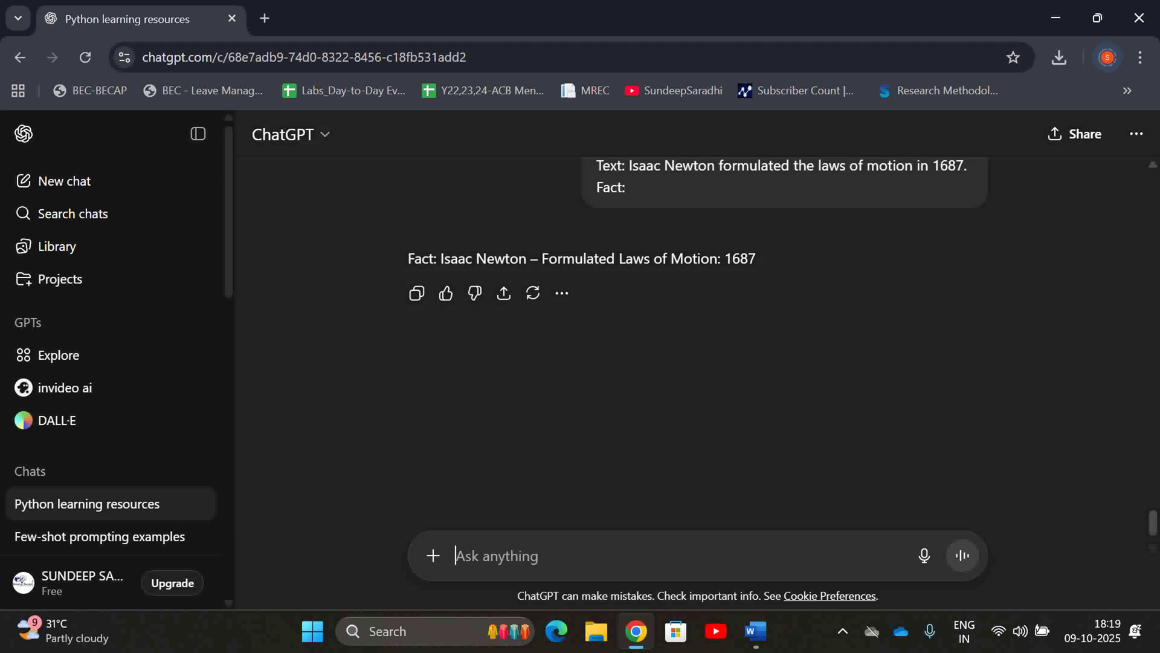
Compare ChatGPT's Isaac Newton fact reply with the Albert Einstein and Eiffel Tower examples in the submitted prompt.
{"action": "scroll", "coordinate": [698, 335], "scroll_direction": "up", "scroll_amount": 3}
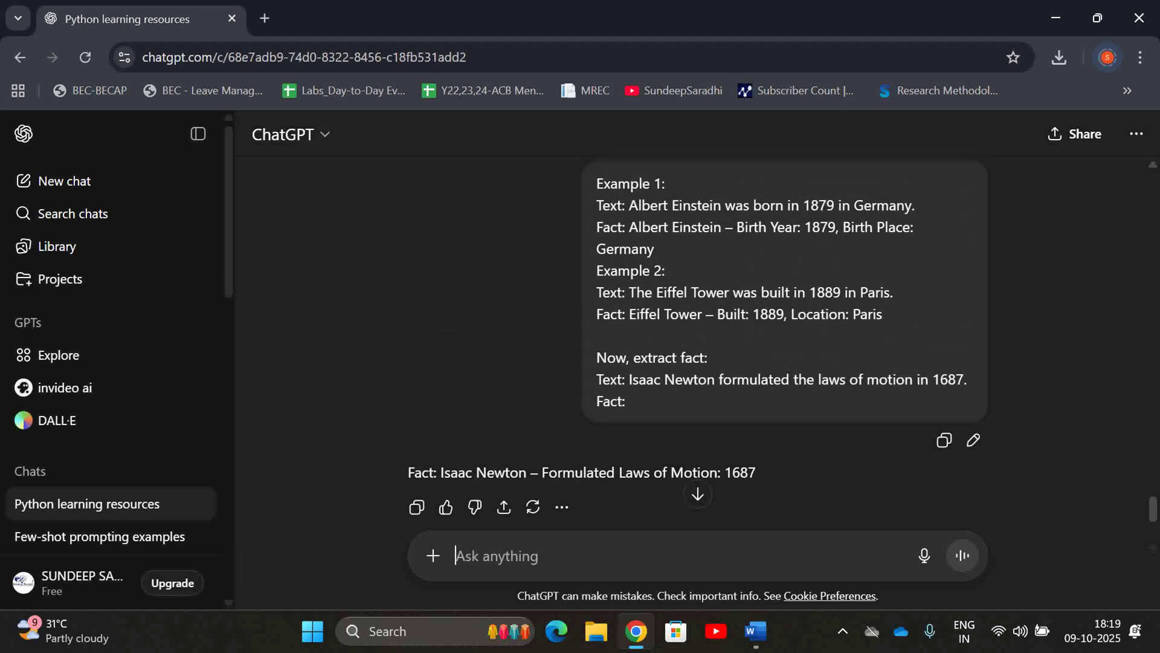
{"action": "scroll", "coordinate": [698, 363], "scroll_direction": "up", "scroll_amount": 1}
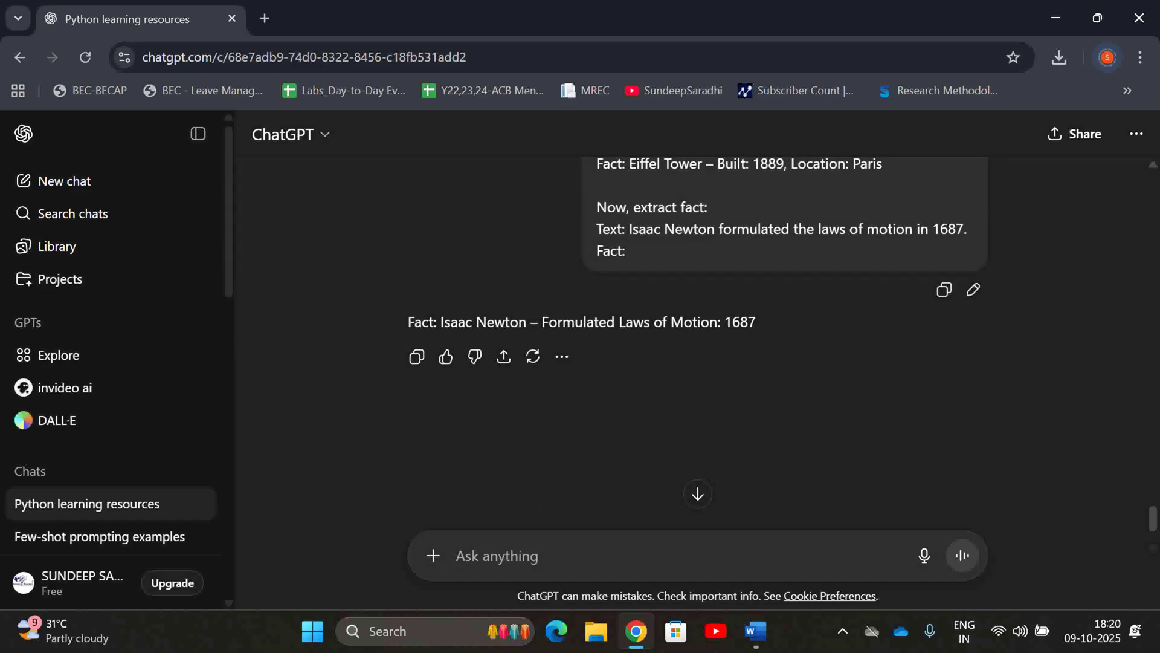
{"action": "left_click_drag", "start_coordinate": [630, 234], "coordinate": [632, 234]}
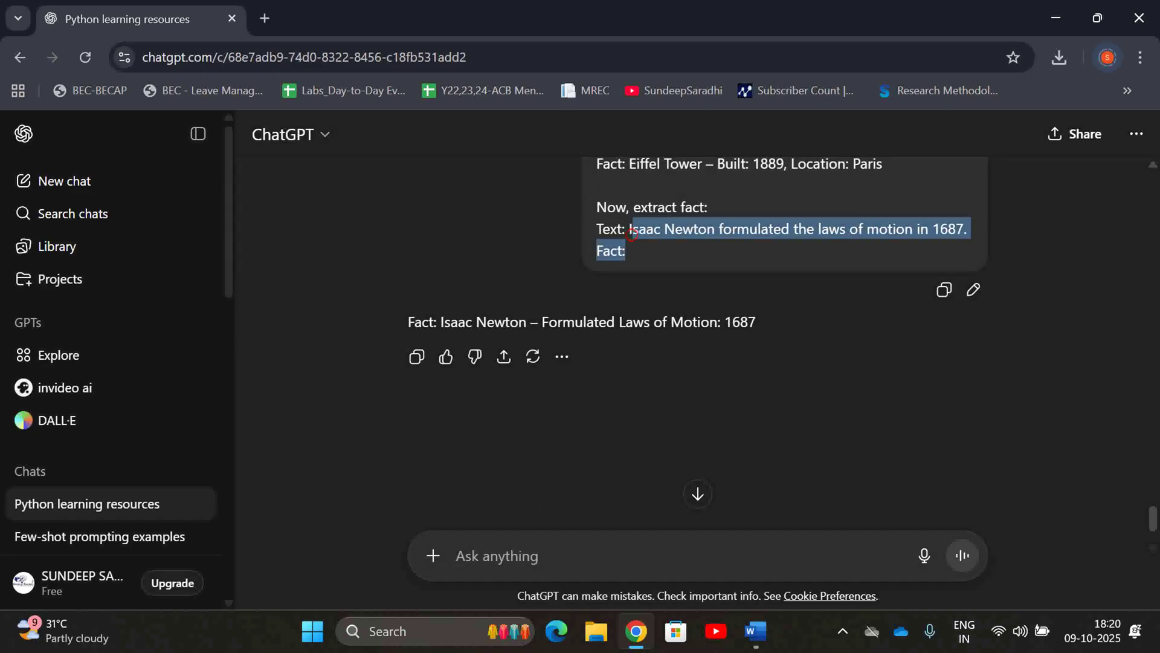
{"action": "left_click", "coordinate": [646, 260]}
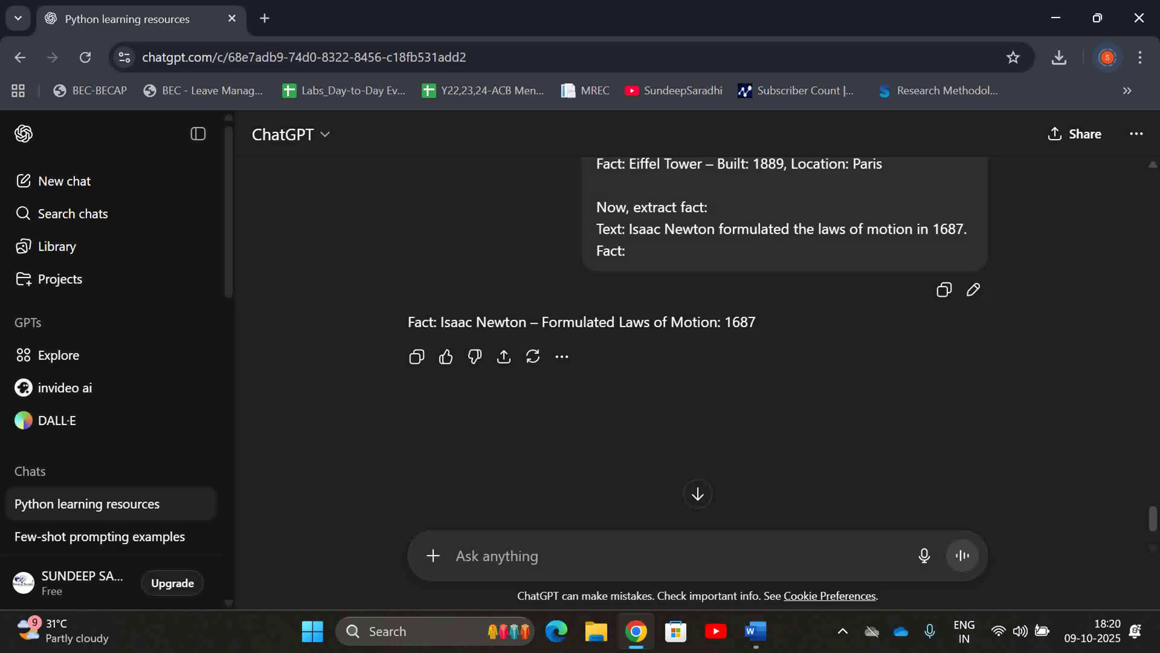
{"action": "scroll", "coordinate": [697, 492], "scroll_direction": "up", "scroll_amount": 4}
{"action": "scroll", "coordinate": [697, 492], "scroll_direction": "down", "scroll_amount": 2}
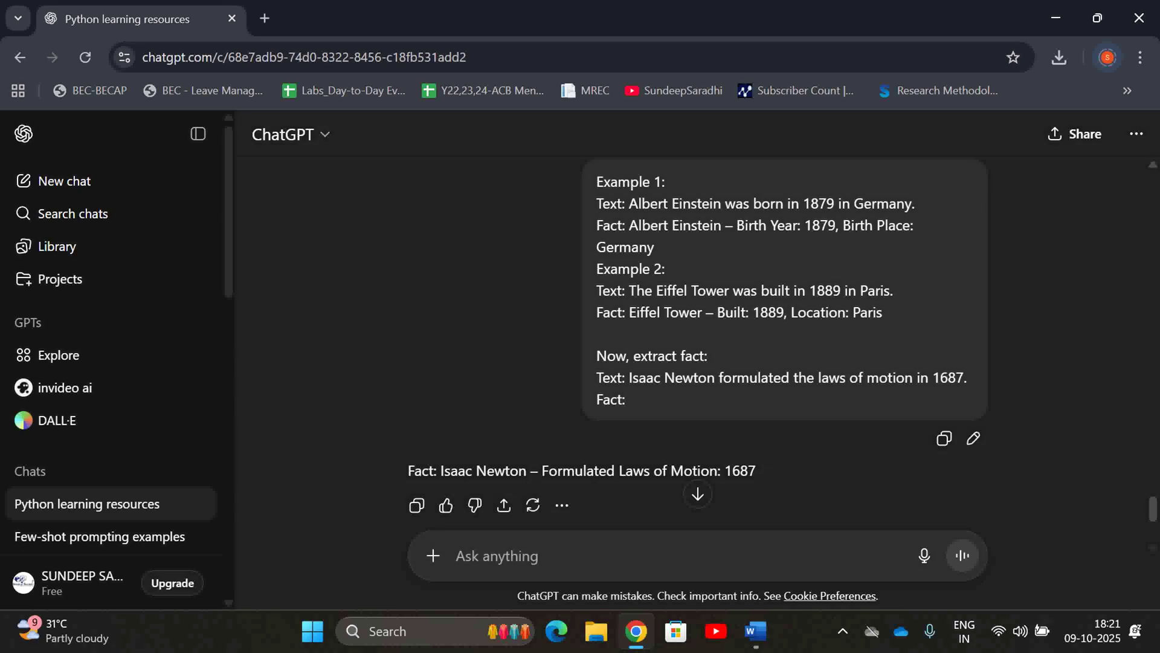
{"action": "scroll", "coordinate": [698, 343], "scroll_direction": "up", "scroll_amount": 4}
{"action": "scroll", "coordinate": [697, 343], "scroll_direction": "down", "scroll_amount": 8}
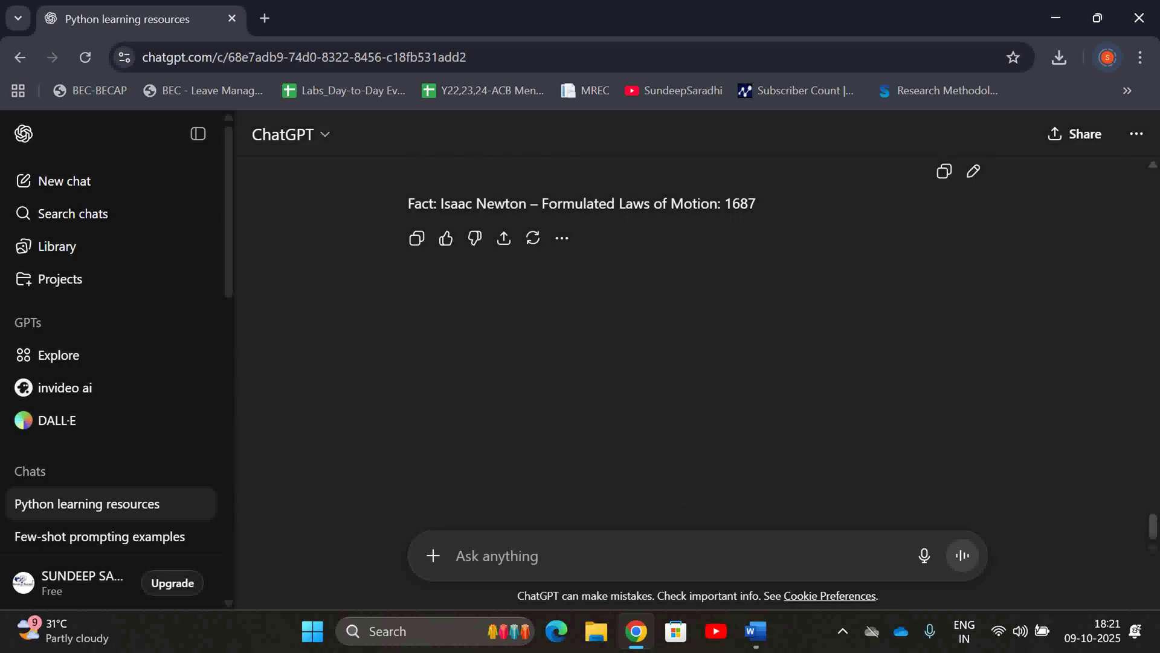
{"action": "scroll", "coordinate": [698, 423], "scroll_direction": "up", "scroll_amount": 7}
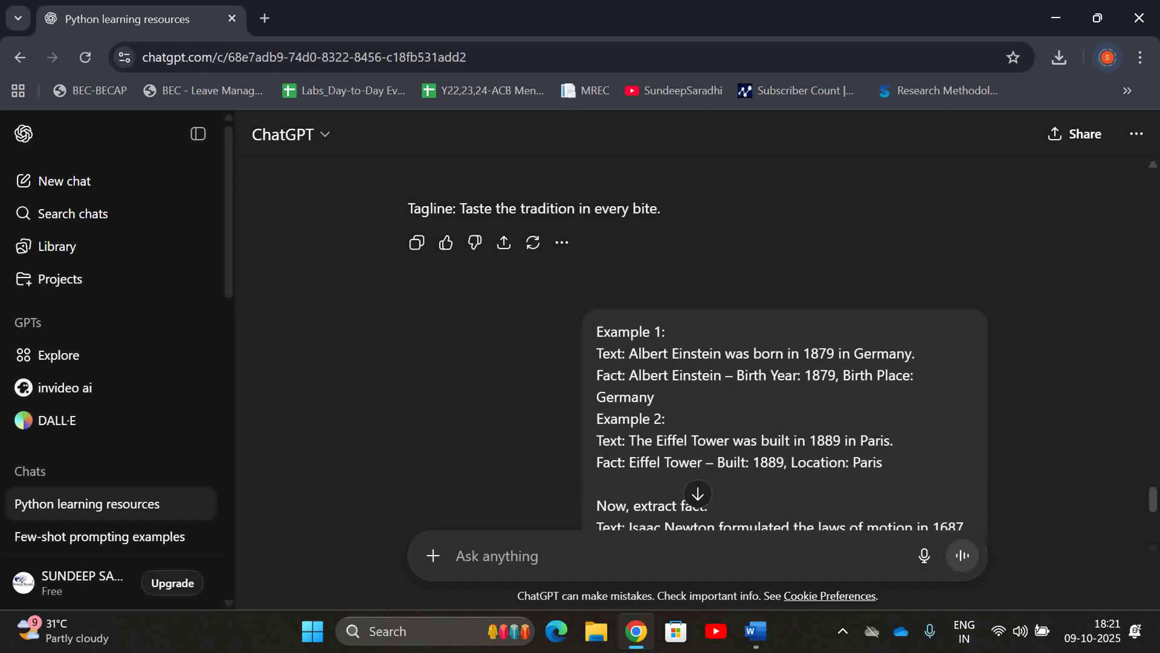
{"action": "scroll", "coordinate": [698, 350], "scroll_direction": "down", "scroll_amount": 2}
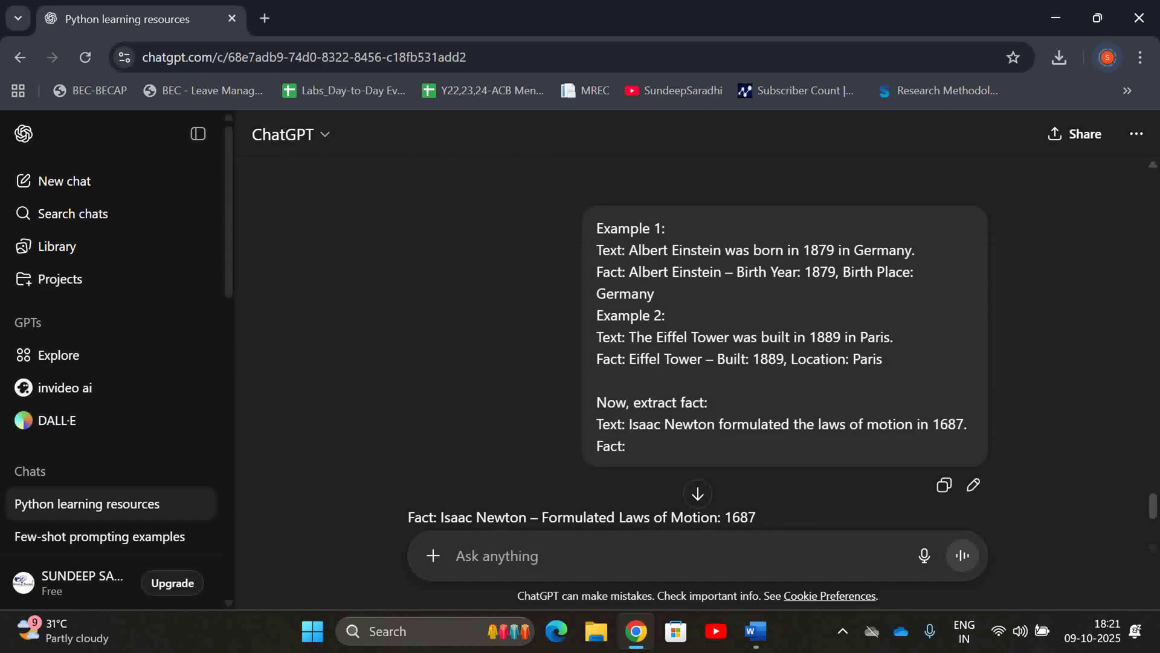